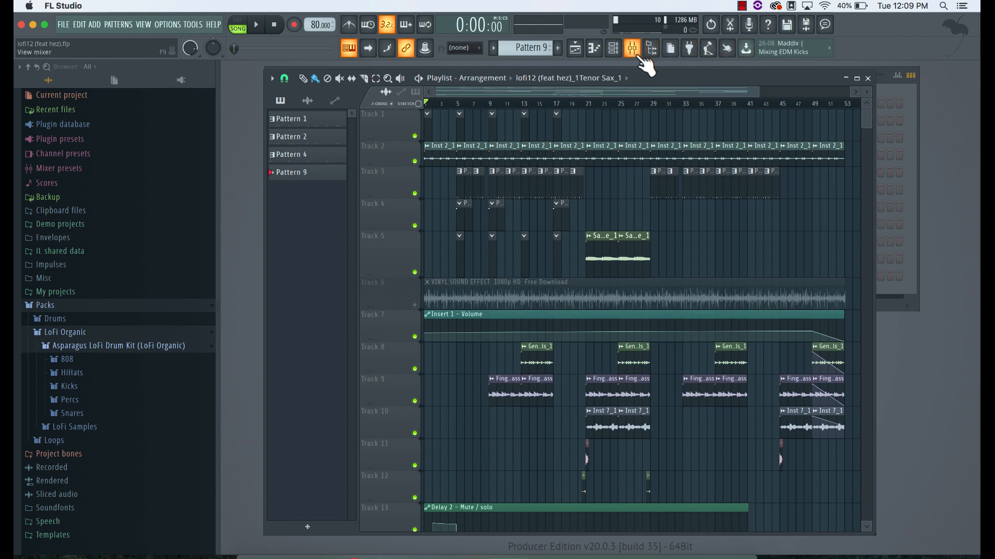
Look over the whole playlist arrangement and the RCompressor Stereo settings on mixer Insert 1.
drag(755, 93, 538, 104)
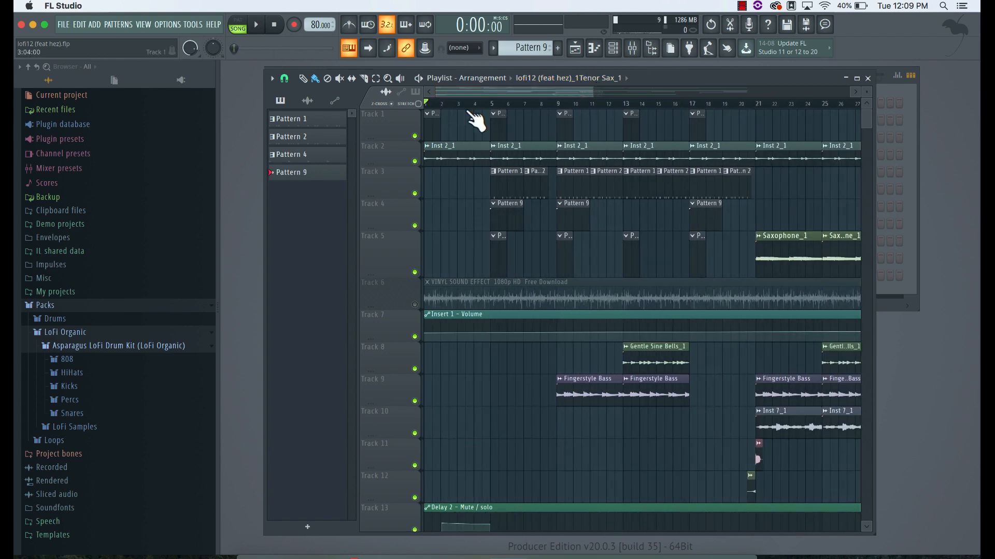
drag(592, 89, 758, 86)
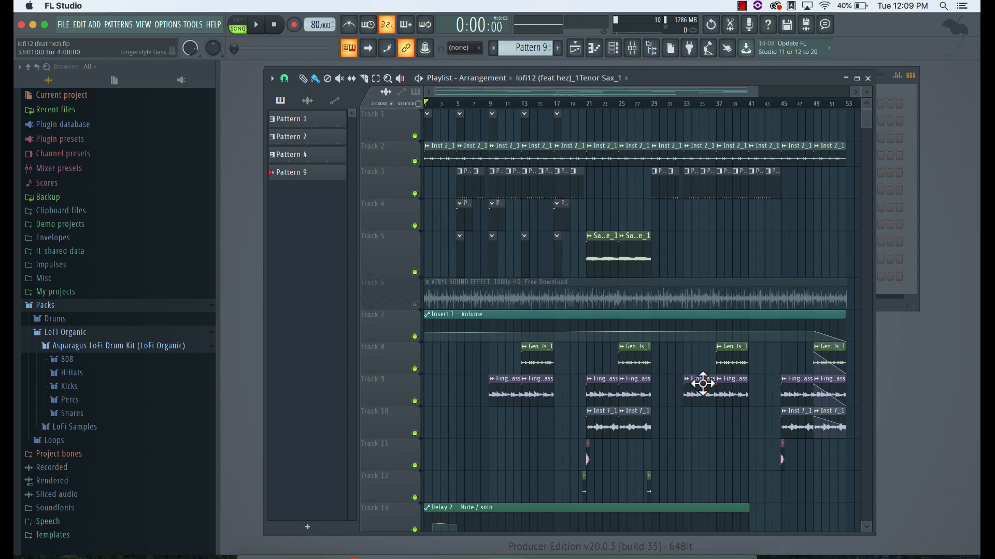
key(F9)
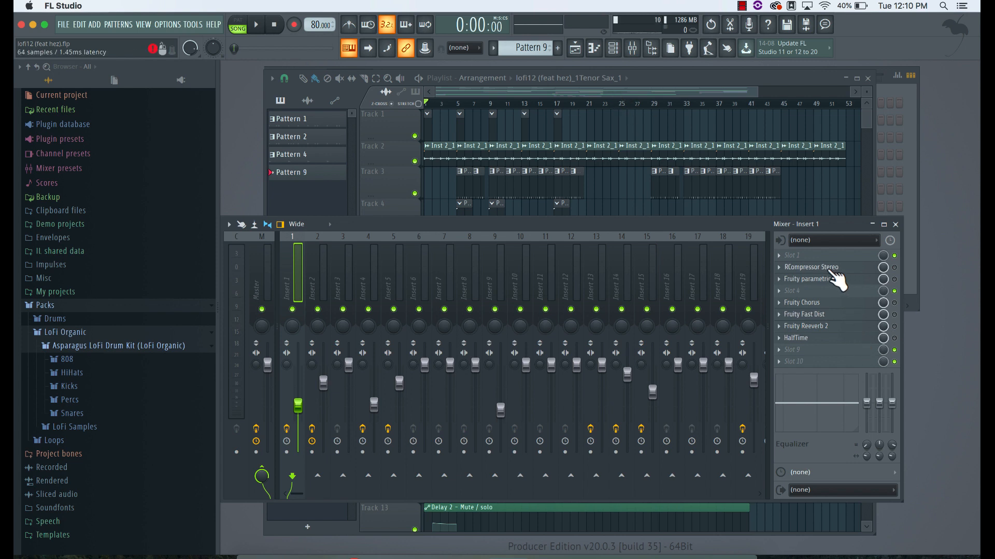
click(829, 268)
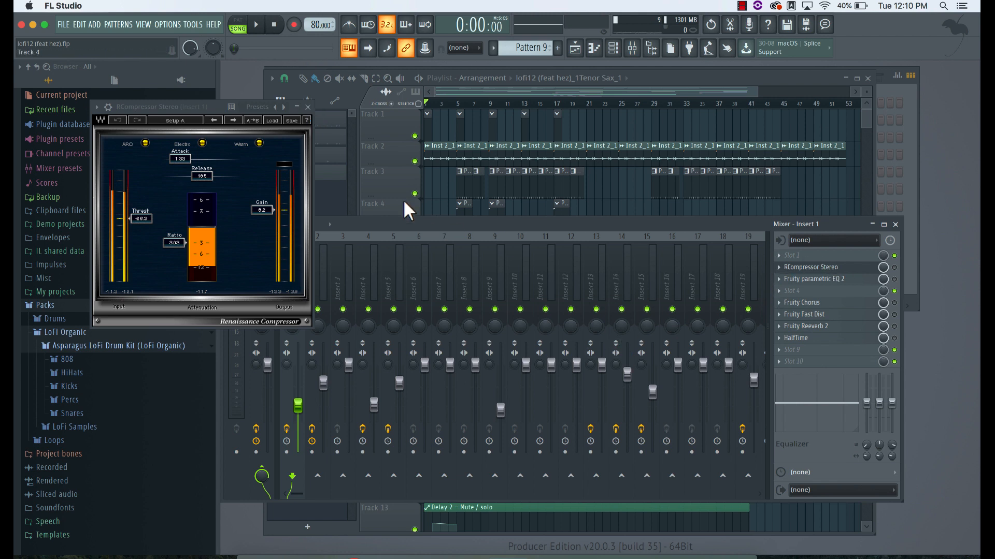
click(307, 107)
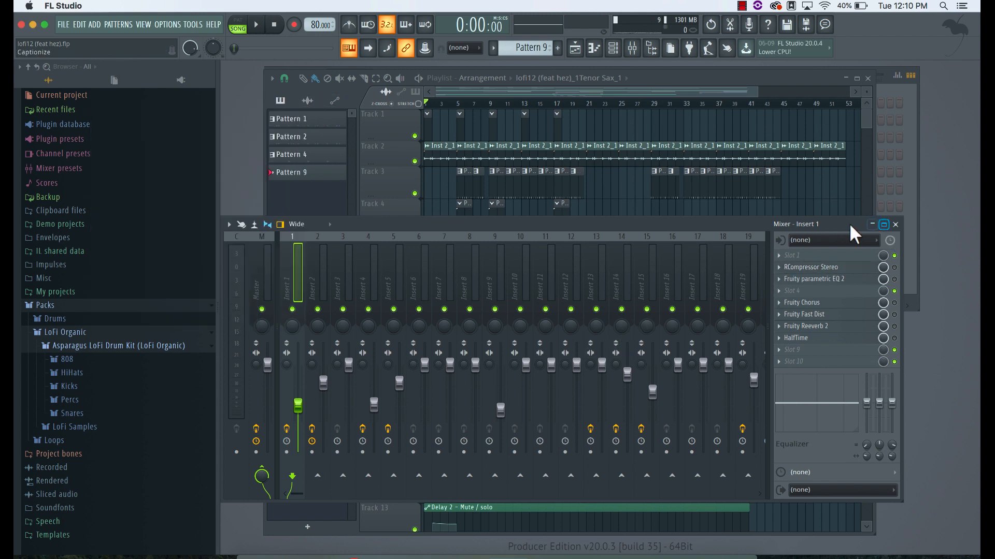
drag(827, 221, 841, 179)
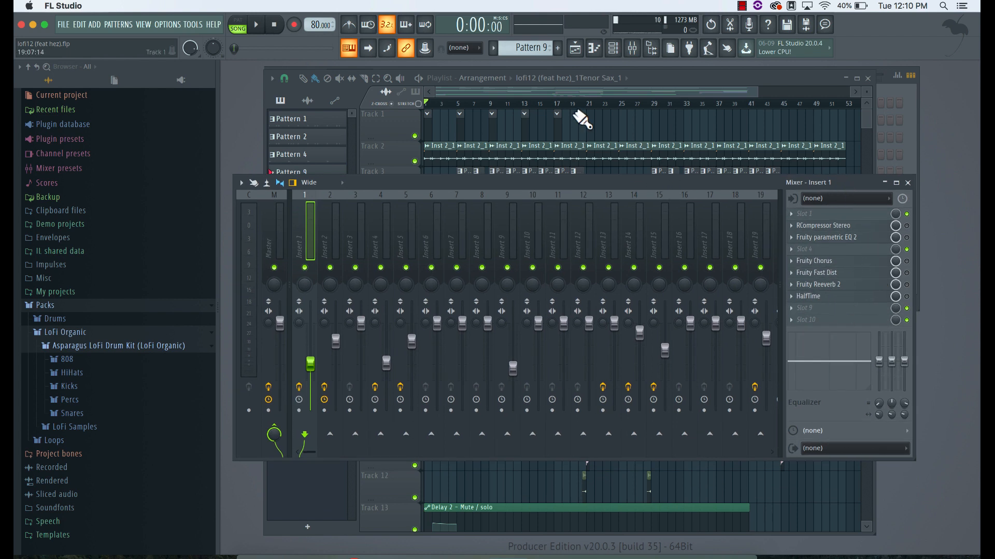
click(562, 90)
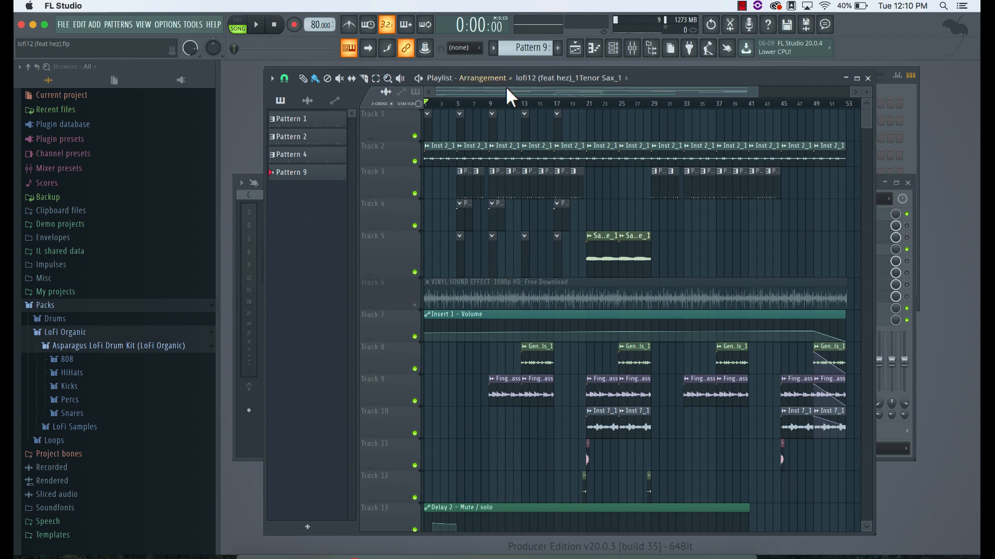
Play the opening of the song, stop it, and mute Track 14 in the playlist.
click(260, 28)
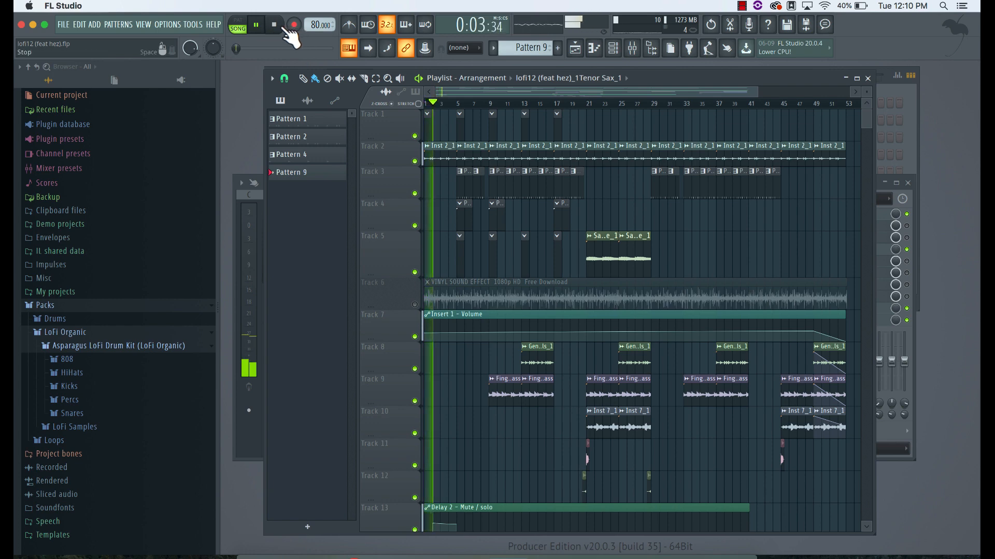
scroll(511, 323, down, 6)
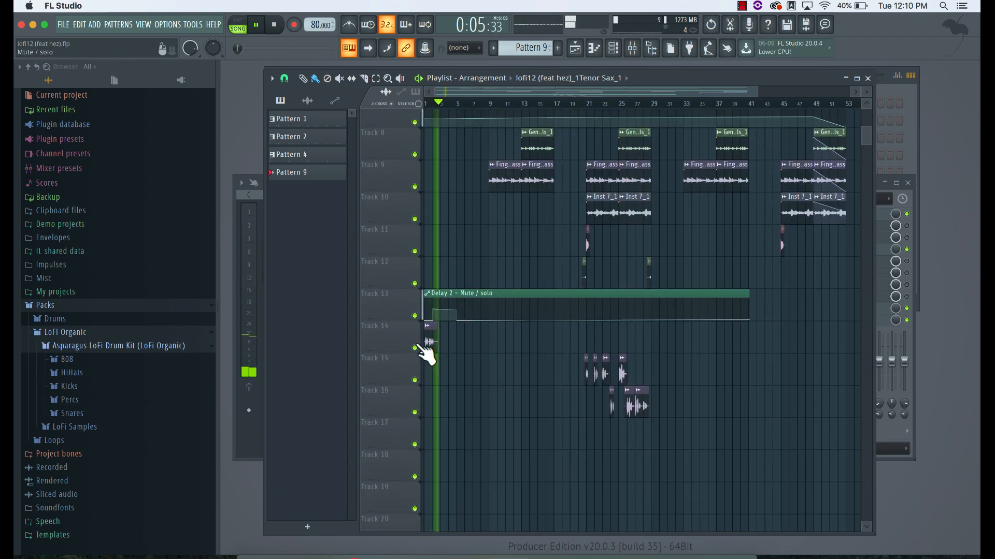
scroll(426, 355, up, 7)
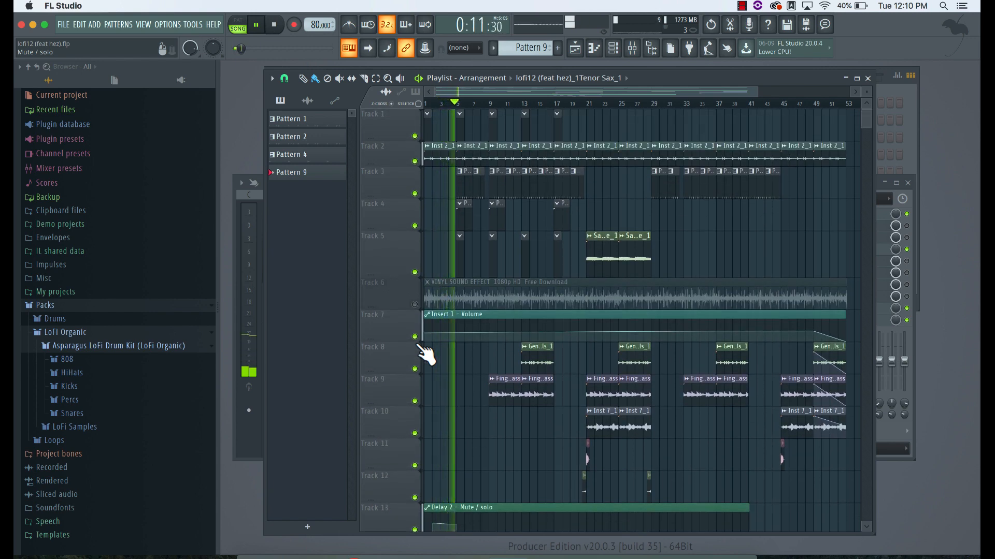
key(space)
scroll(534, 439, down, 3)
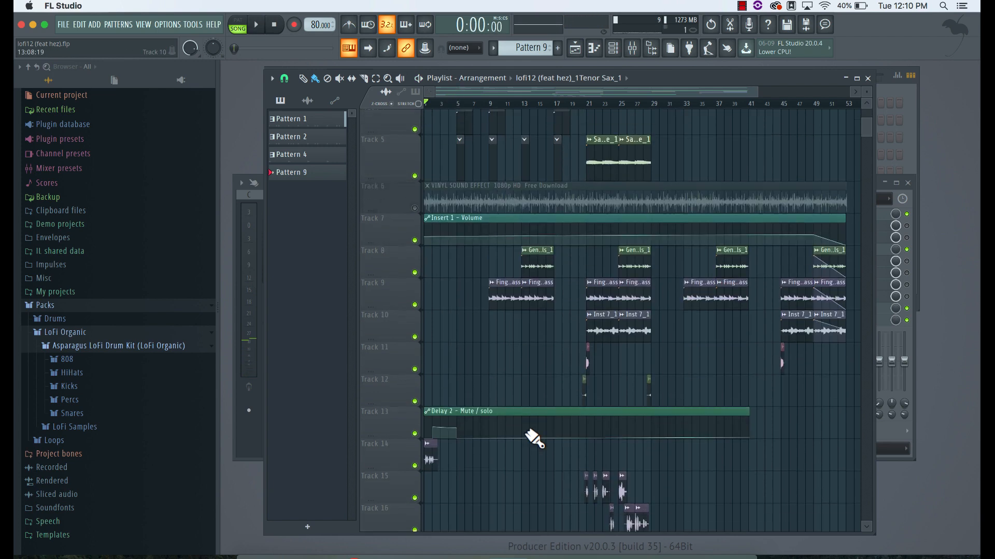
scroll(533, 439, down, 1)
click(415, 455)
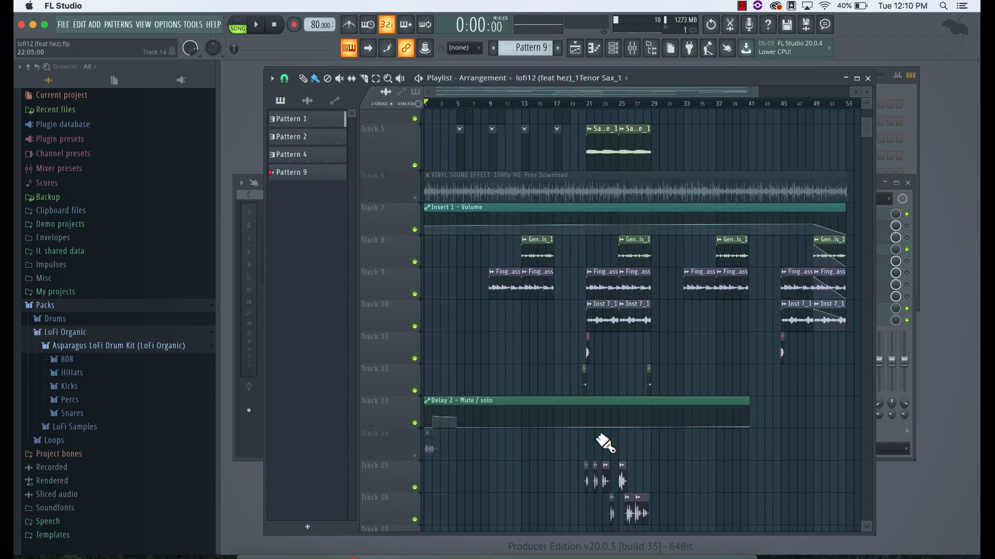
Open RCompressor Stereo on mixer Insert 1, enable it while auditioning the song, and close its window.
scroll(493, 332, up, 3)
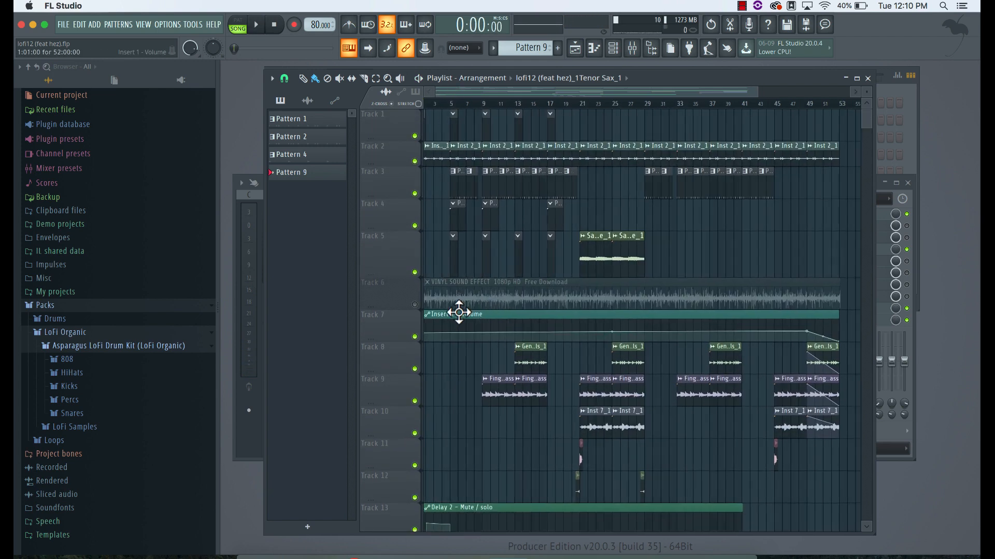
scroll(458, 313, down, 1)
click(632, 47)
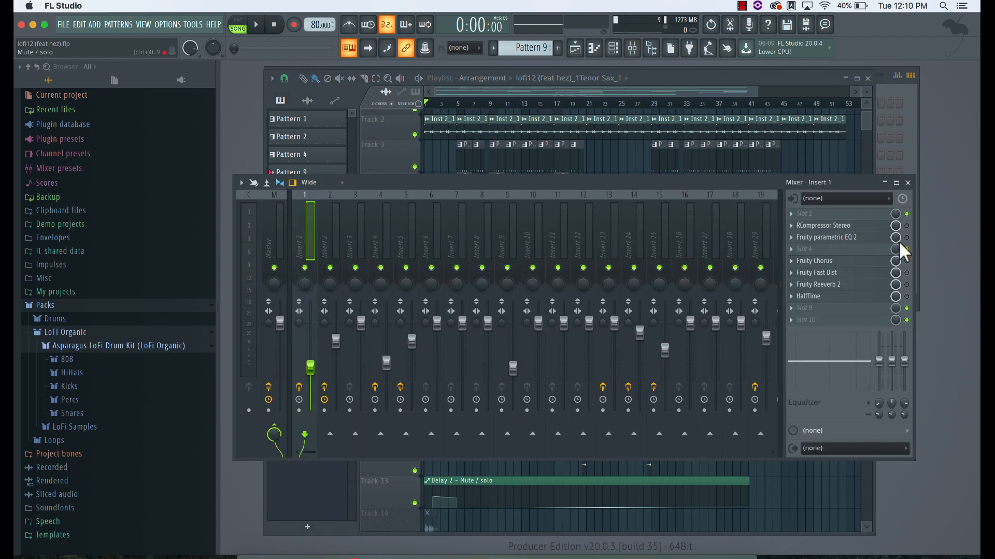
click(864, 227)
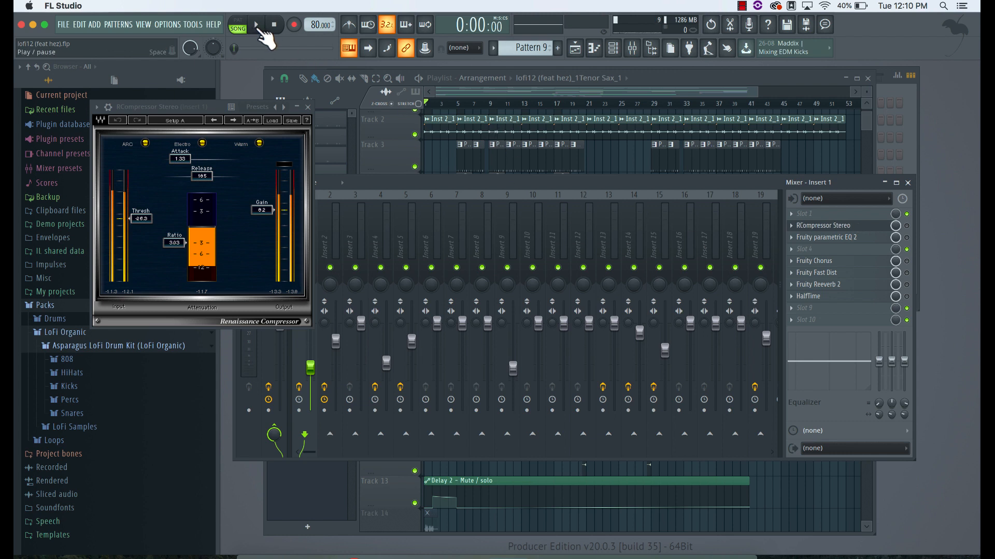
click(257, 26)
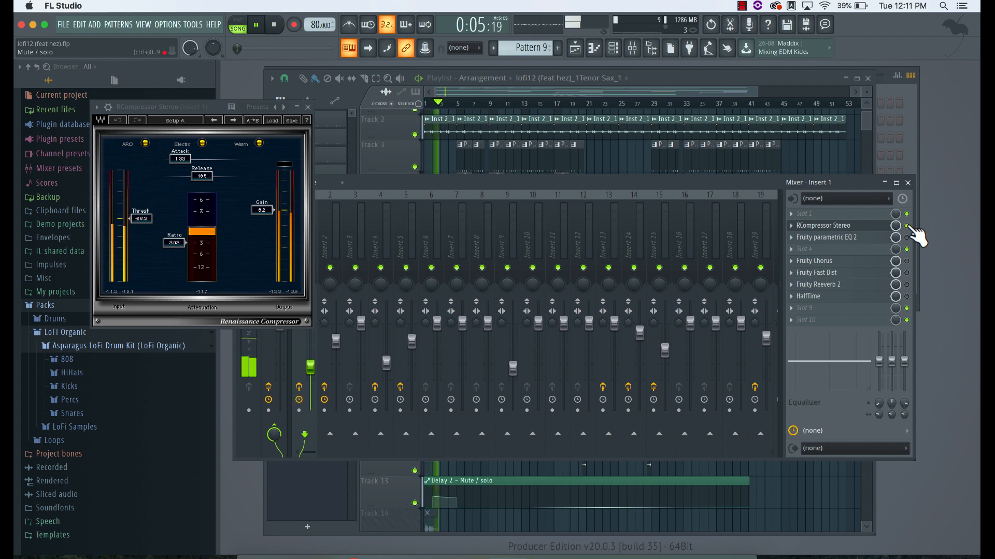
click(277, 27)
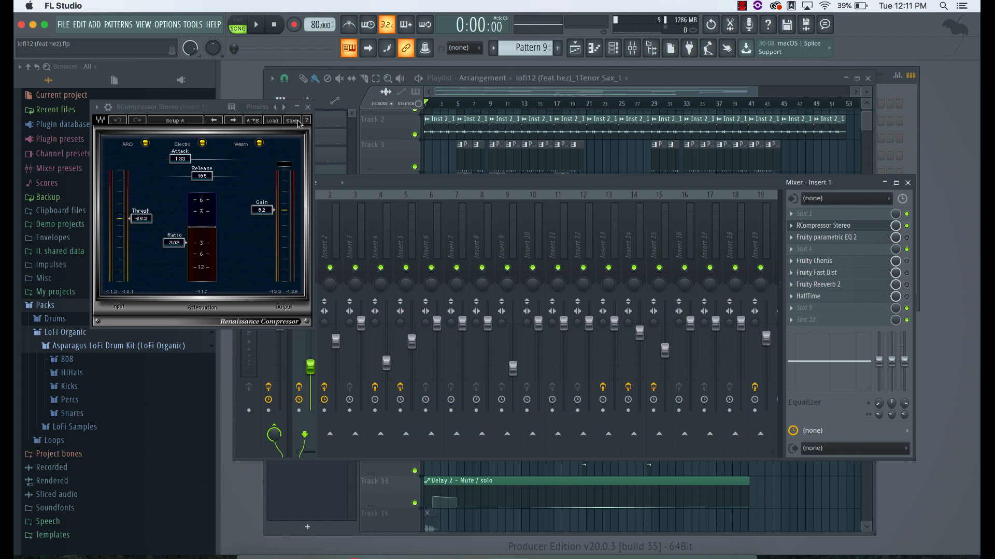
click(308, 106)
Open Fruity parametric EQ 2 on Insert 1 and enable it during song playback.
click(853, 239)
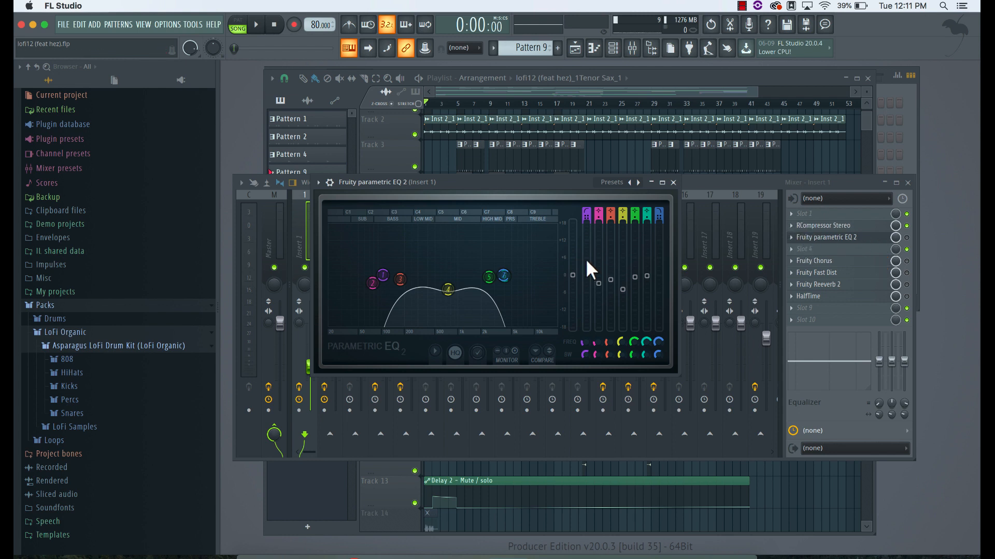
key(space)
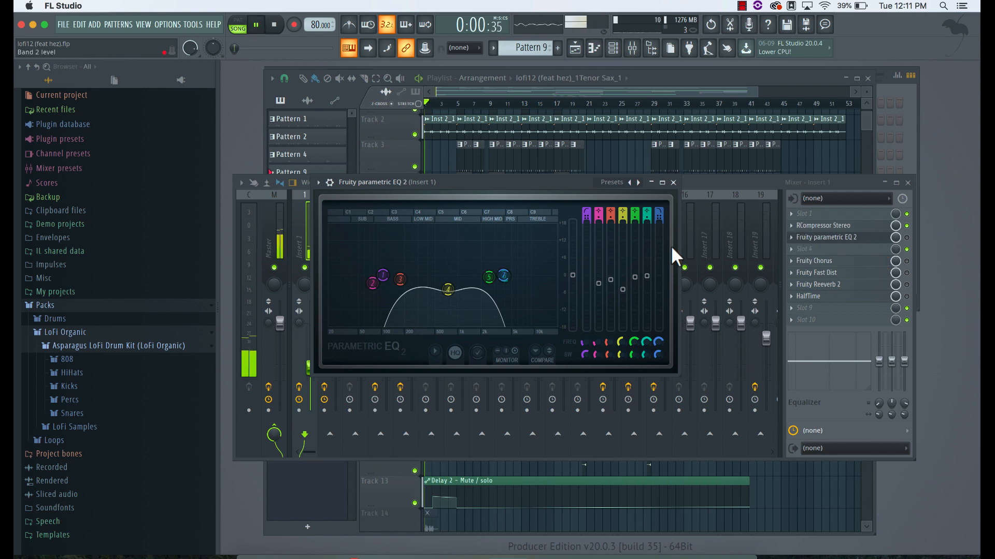
click(909, 239)
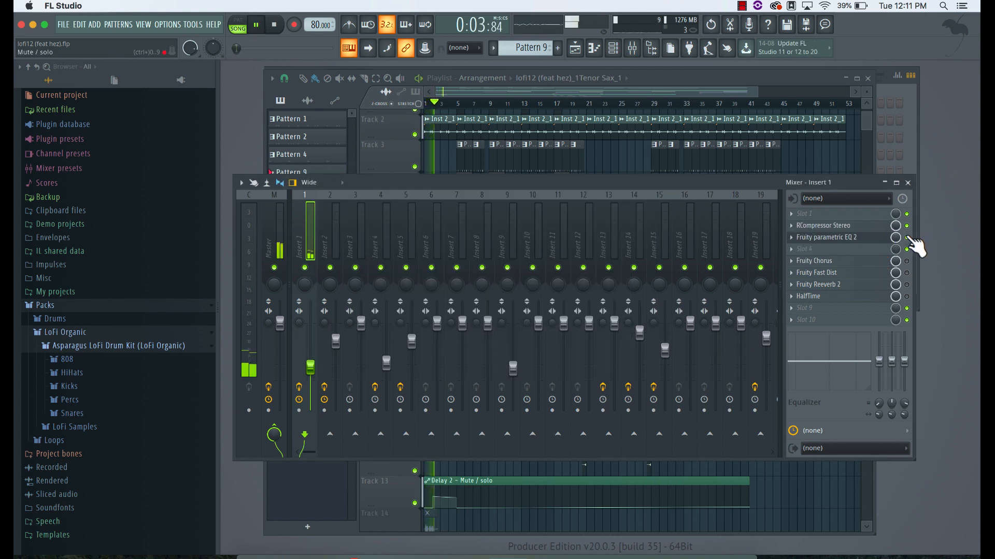
Lower the frequency of band 7 in Fruity parametric EQ 2 to about band 5's position, then stop playback.
click(855, 238)
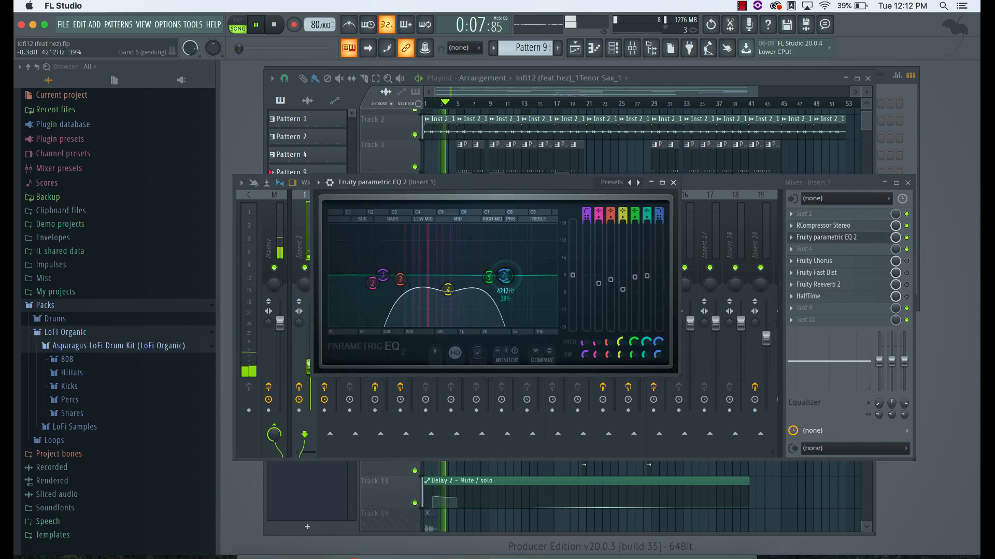
mouse_move(504, 275)
mouse_down()
mouse_move(556, 275)
mouse_move(491, 276)
mouse_up()
key(space)
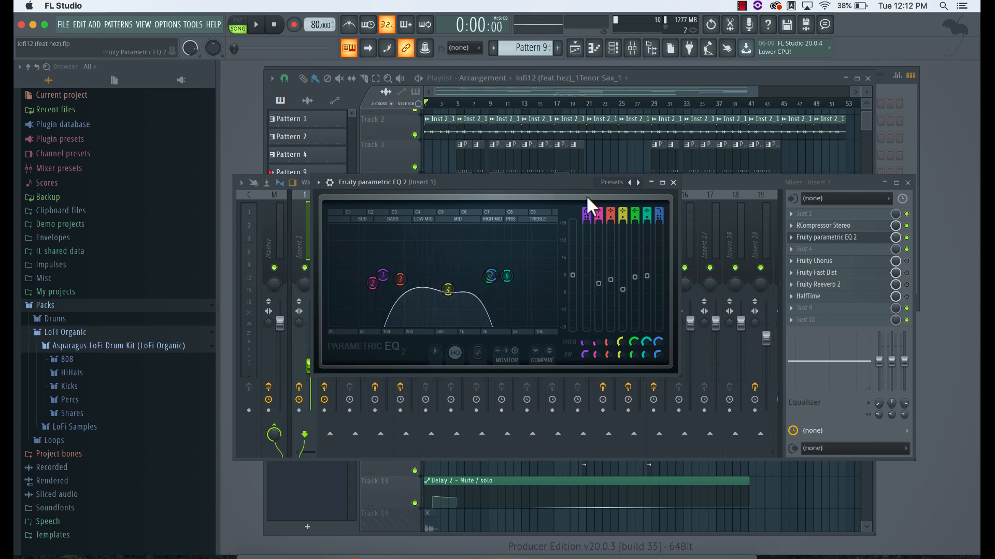
drag(548, 184, 557, 229)
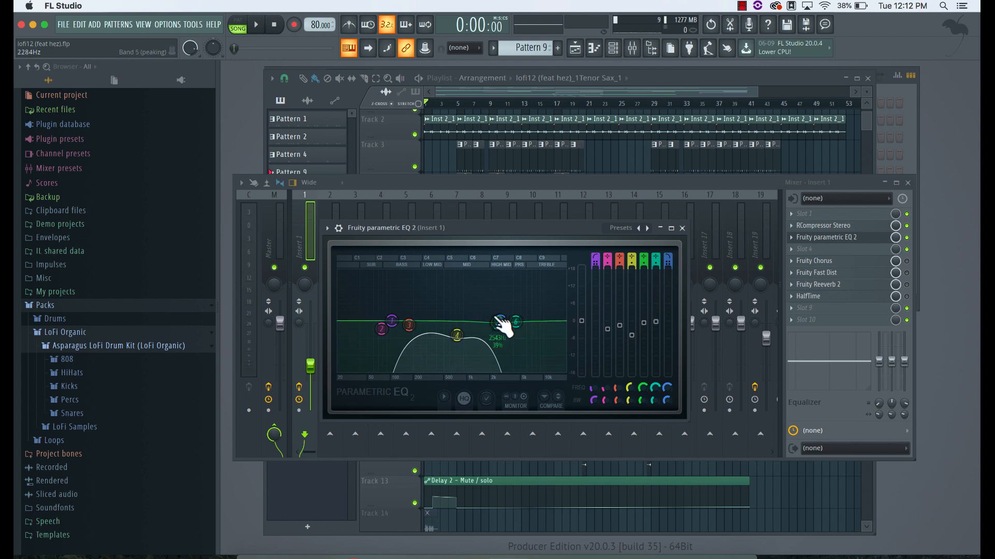
Open Fruity Chorus on Insert 1 and enable it, comparing the sound with and without it during playback.
click(865, 263)
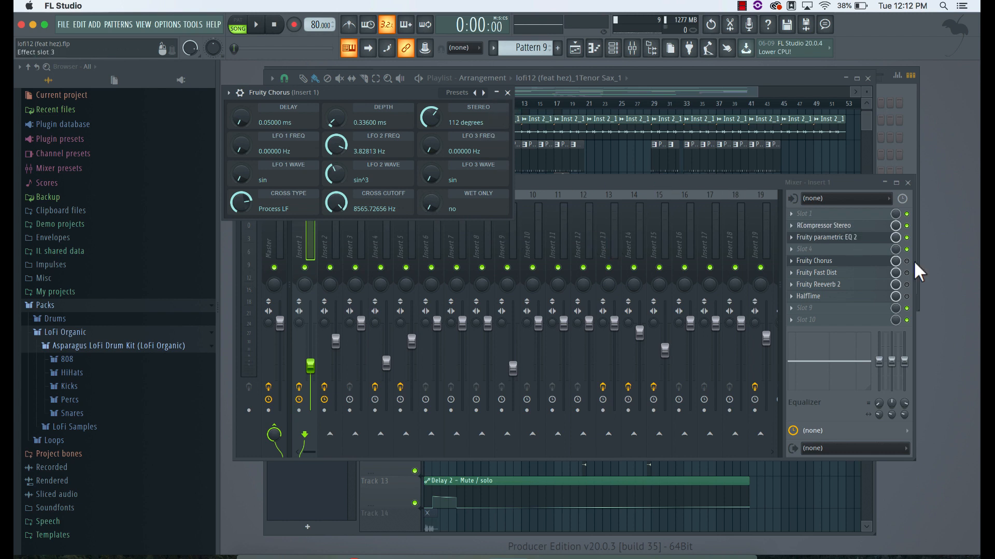
click(256, 24)
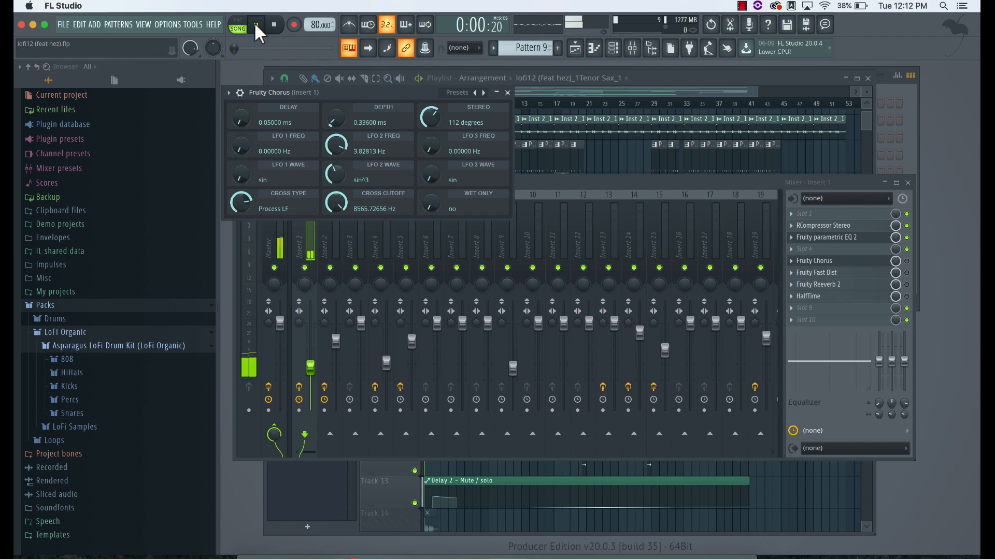
click(908, 264)
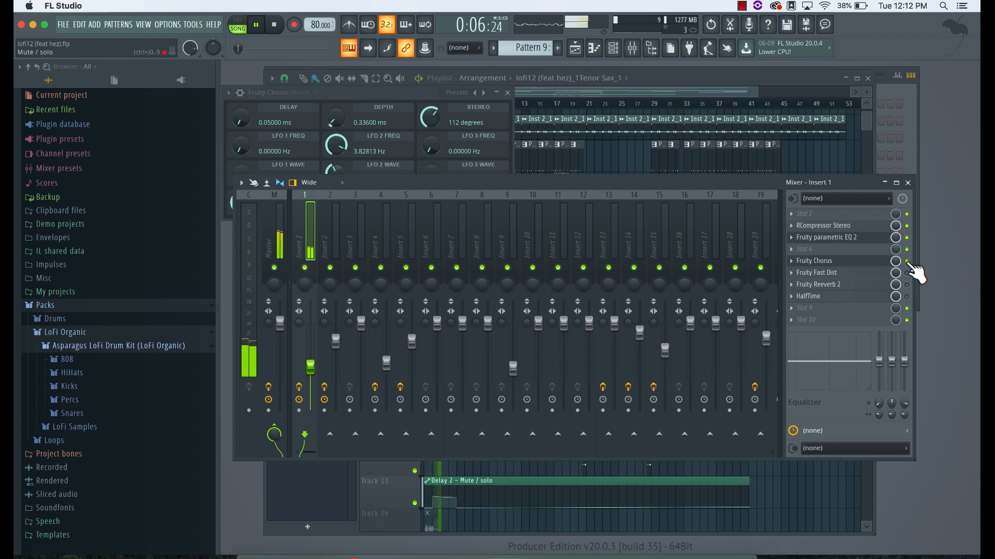
key(space)
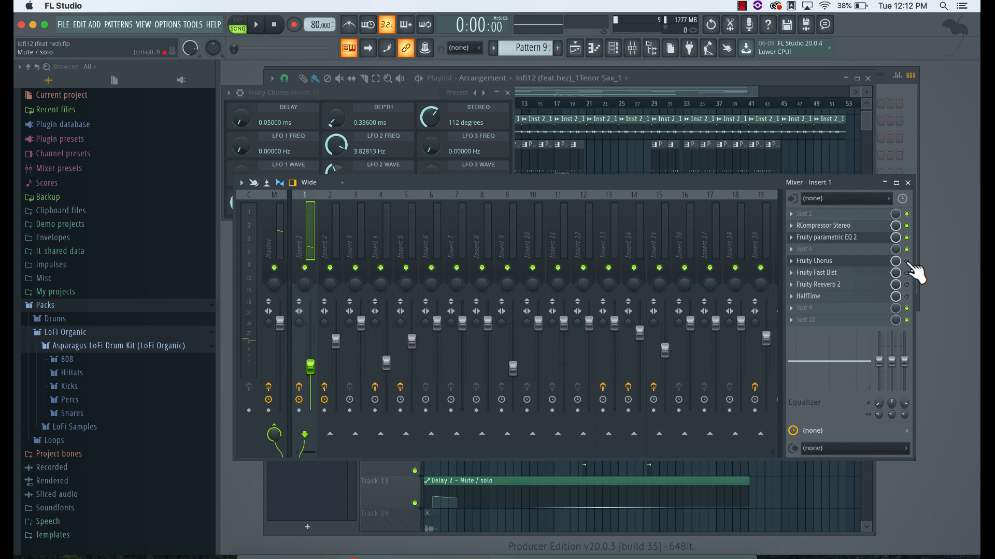
key(space)
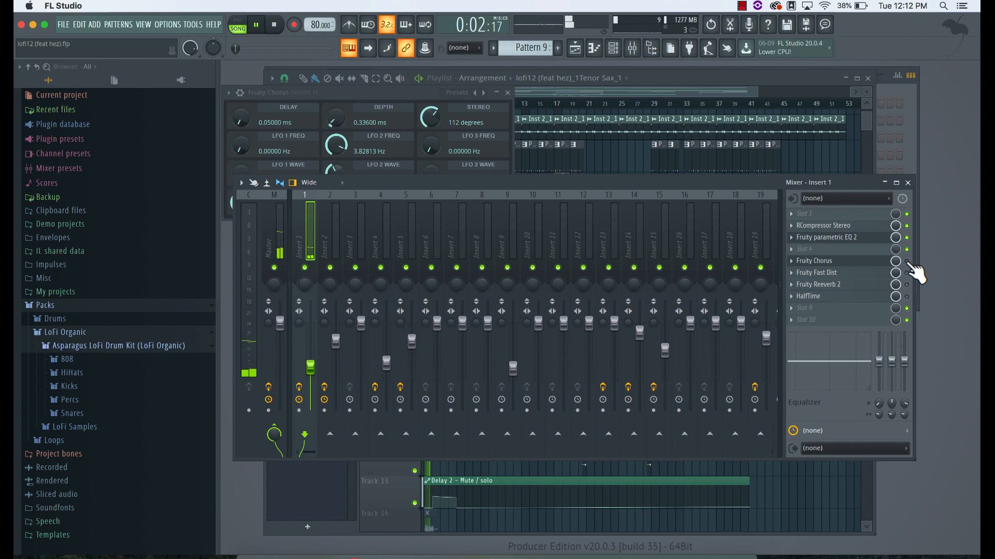
key(space)
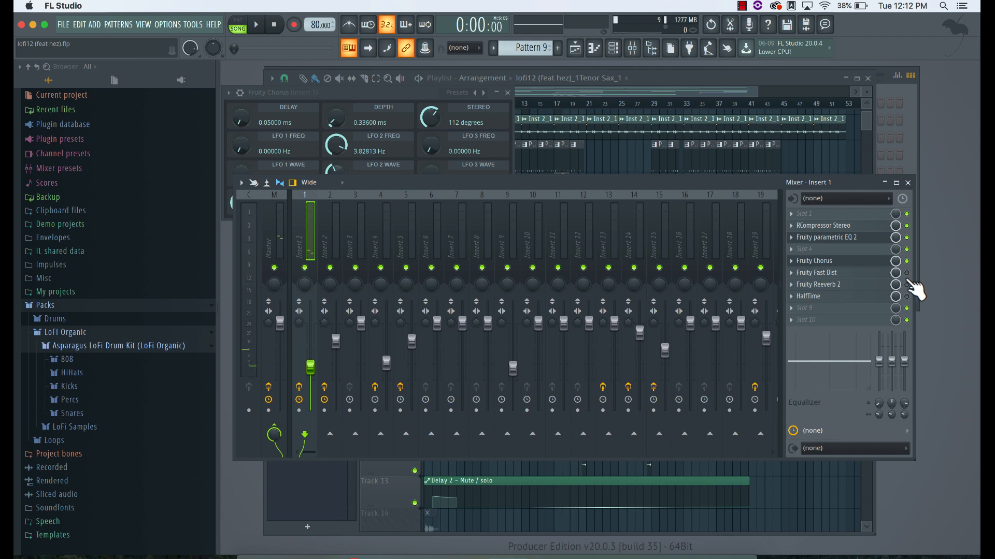
Open Fruity Fast Dist on Insert 1, place its window above the mixer, and enable the effect during playback.
click(844, 279)
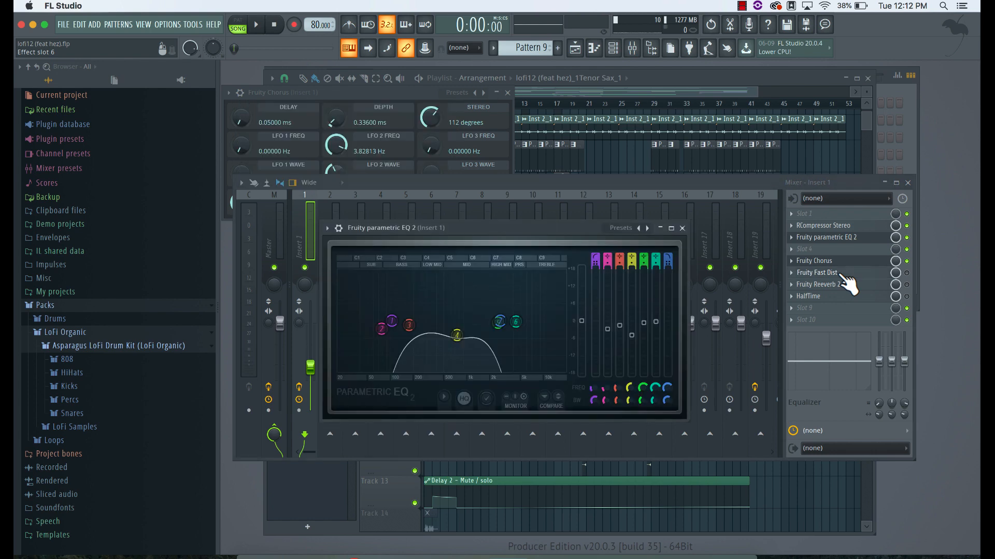
click(846, 272)
click(835, 270)
drag(349, 103, 449, 89)
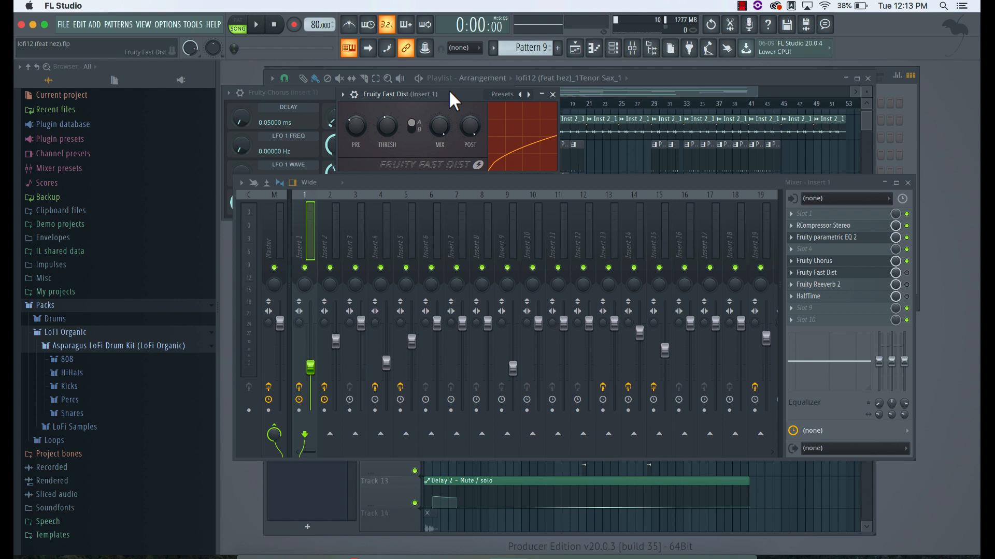
drag(387, 126, 387, 118)
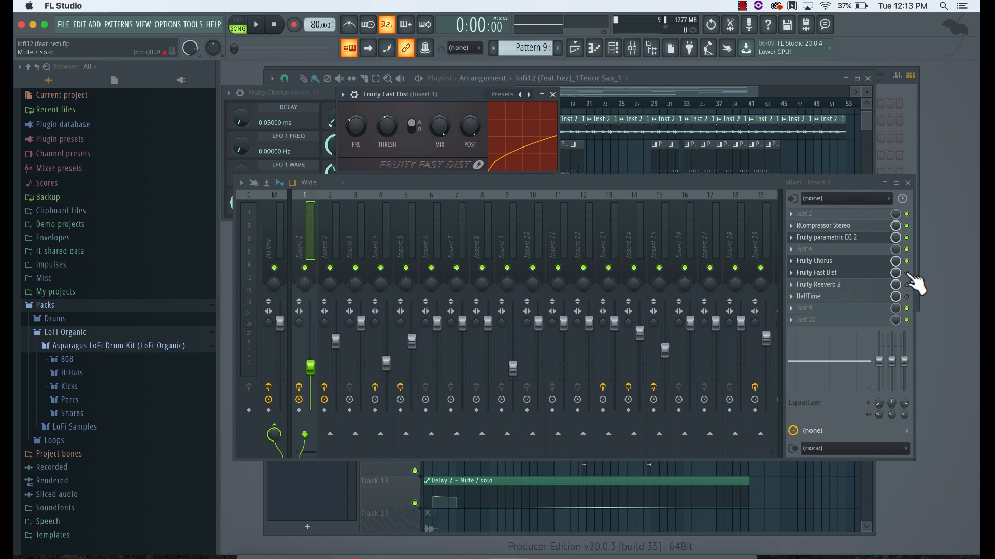
key(space)
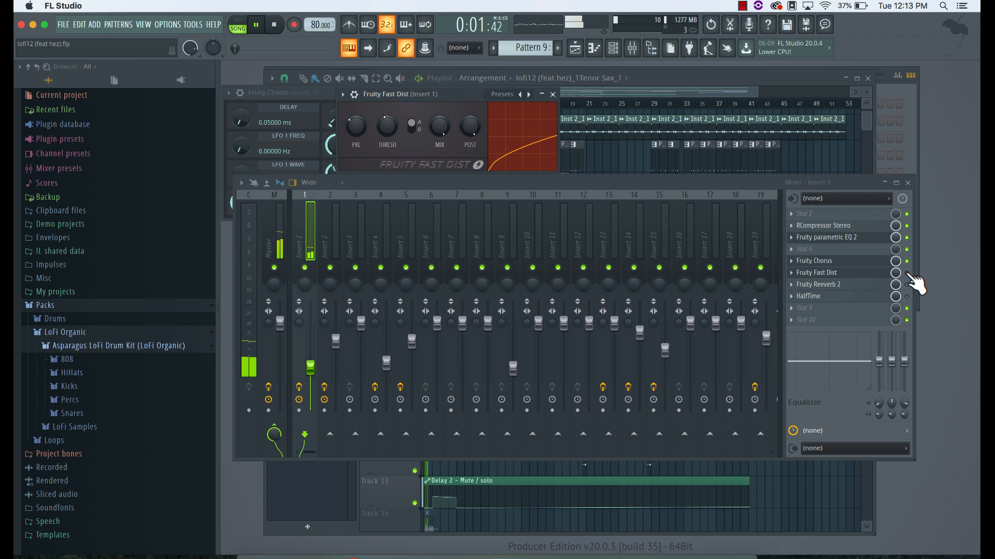
click(907, 274)
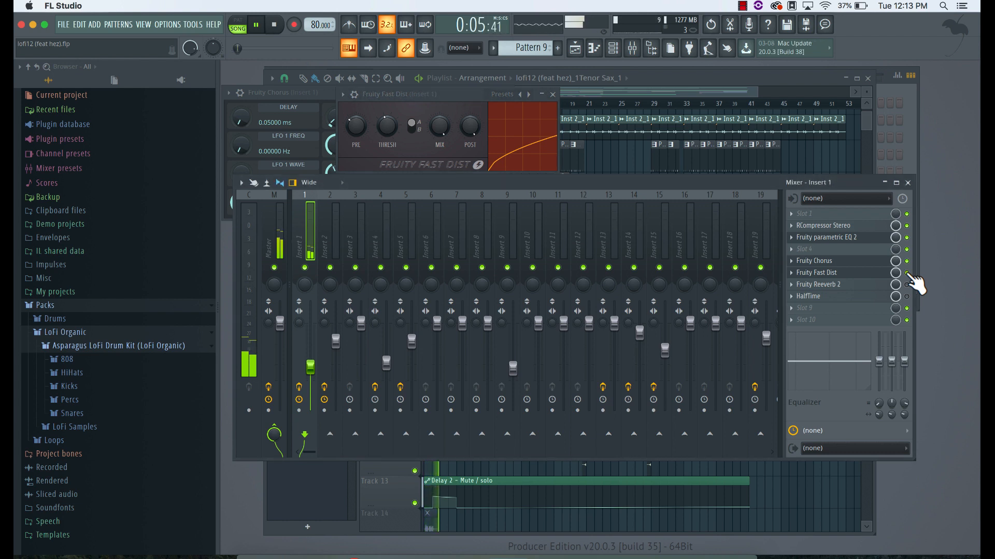
key(space)
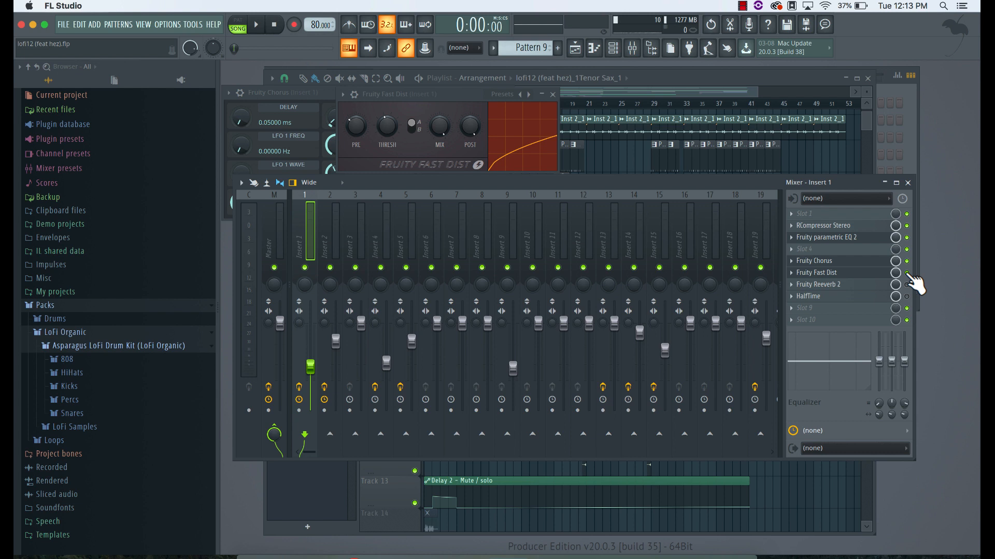
Play the song from the start to audition Insert 1 with Fruity Fast Dist enabled, then stop playback.
key(space)
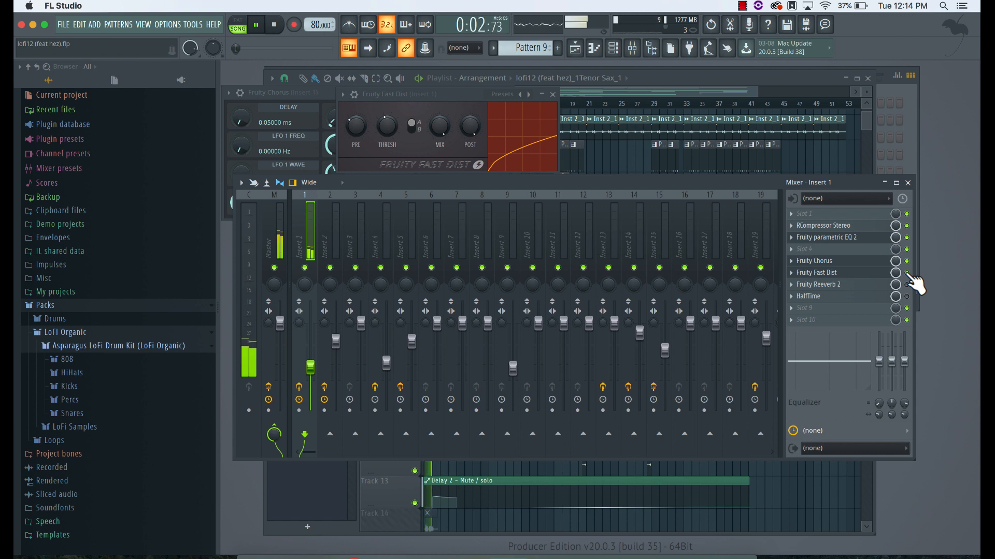
key(space)
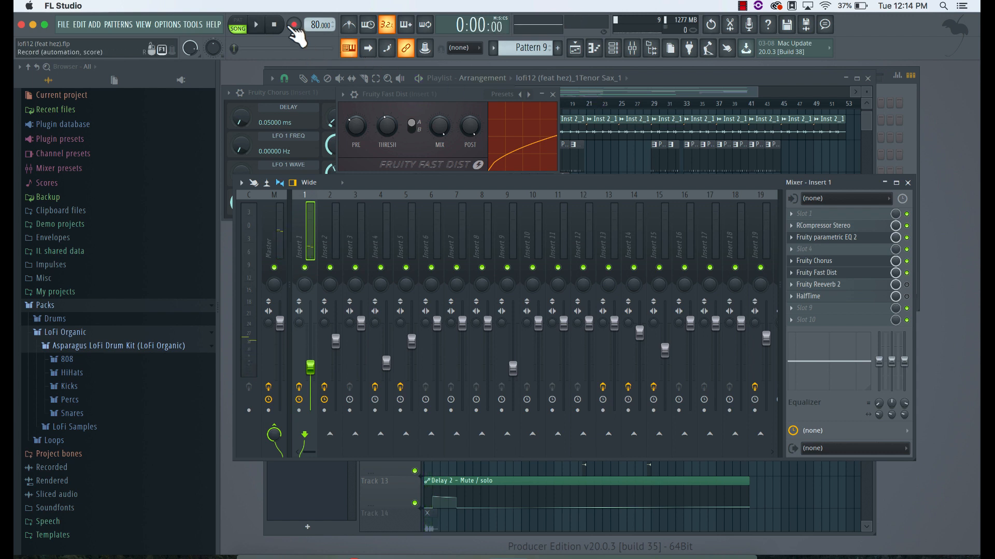
Open Fruity Reeverb 2 on Insert 1, close the HalfTime window, and enable the reverb during playback.
click(867, 284)
click(867, 284)
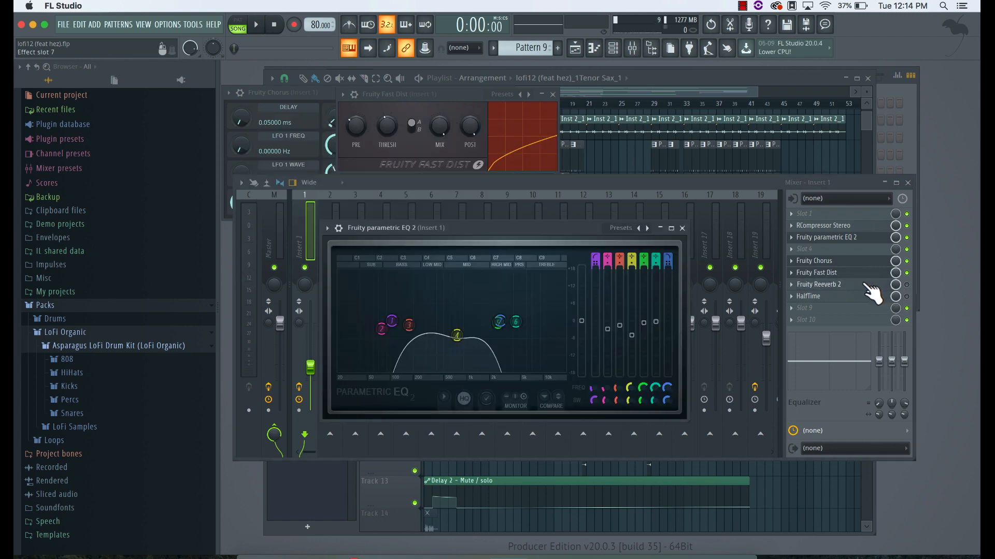
click(860, 297)
click(848, 286)
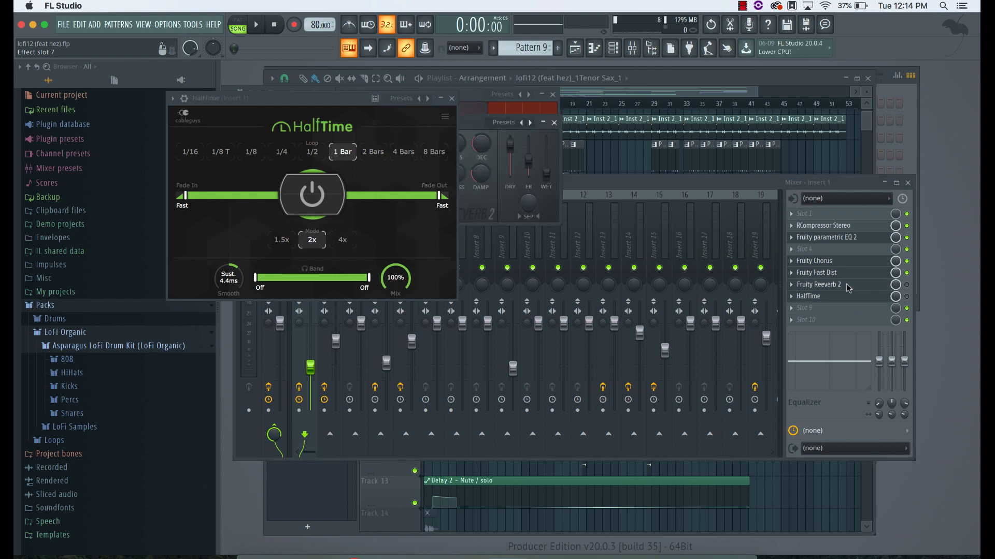
click(452, 98)
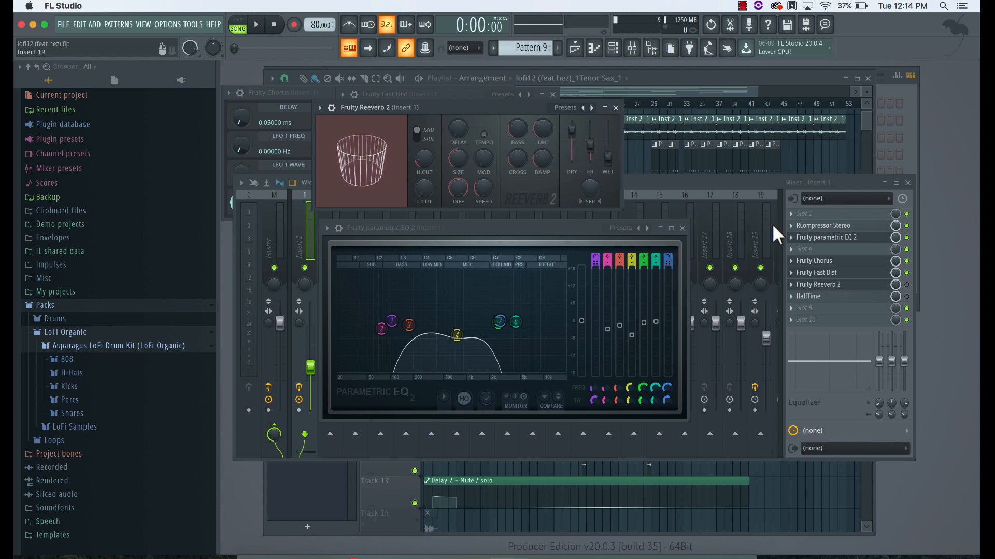
key(space)
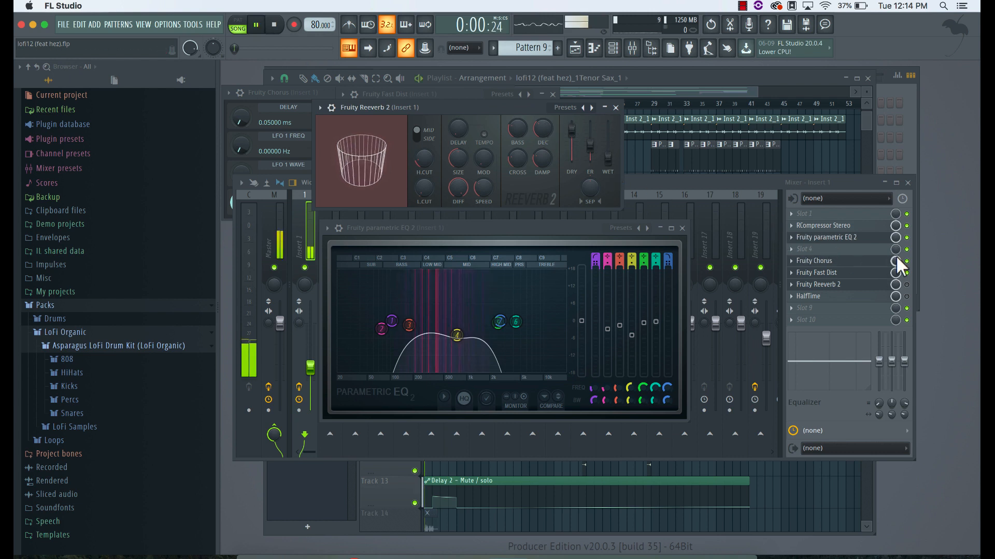
click(909, 287)
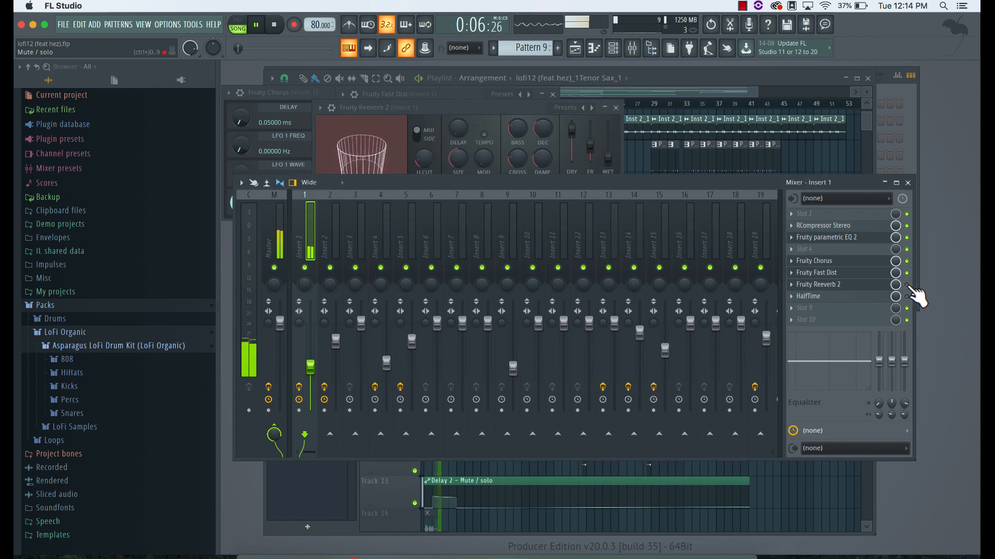
key(space)
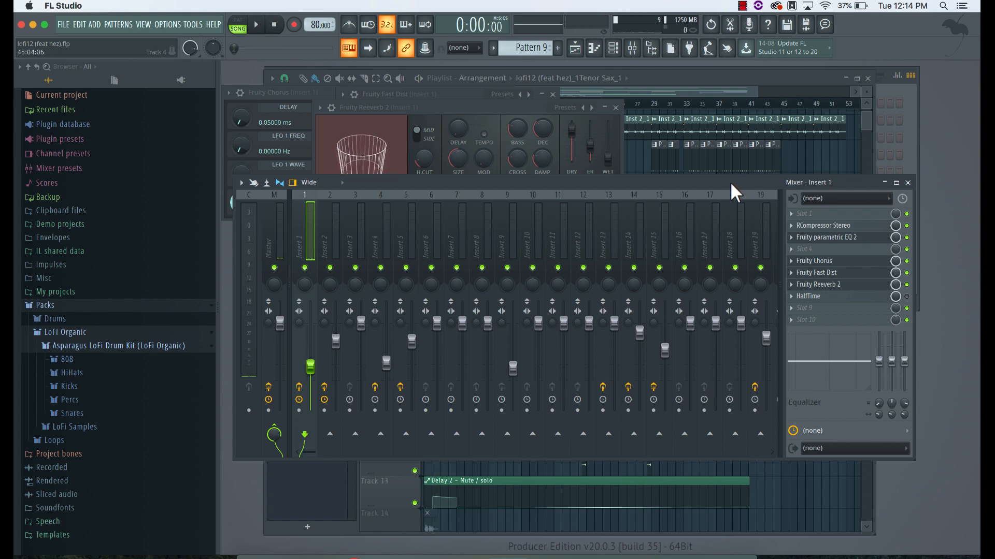
Move the mixer window lower to uncover the playlist, and unmute the VINYL SOUND EFFECT clip's track, Track 6.
drag(727, 182, 716, 240)
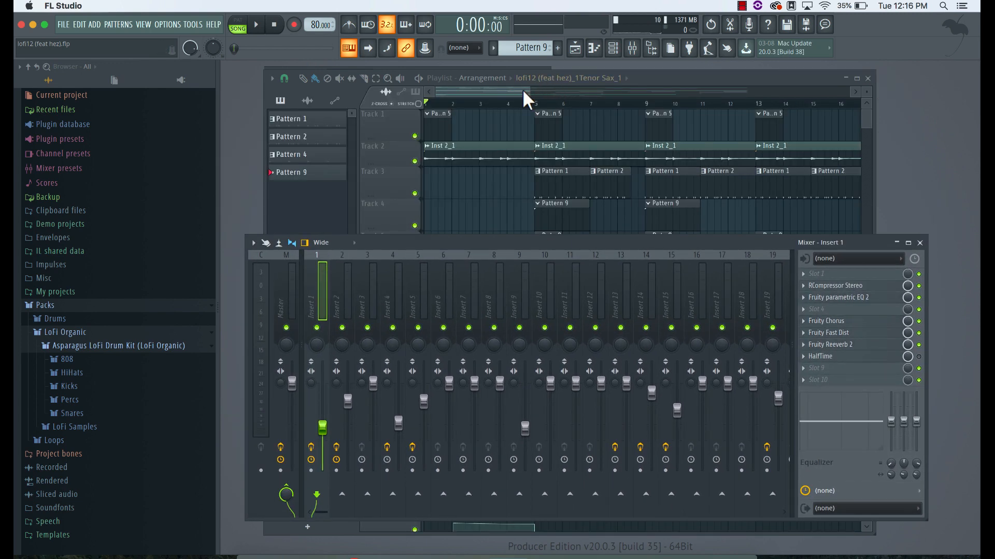
mouse_move(522, 88)
mouse_down()
mouse_move(557, 90)
mouse_move(533, 90)
mouse_up()
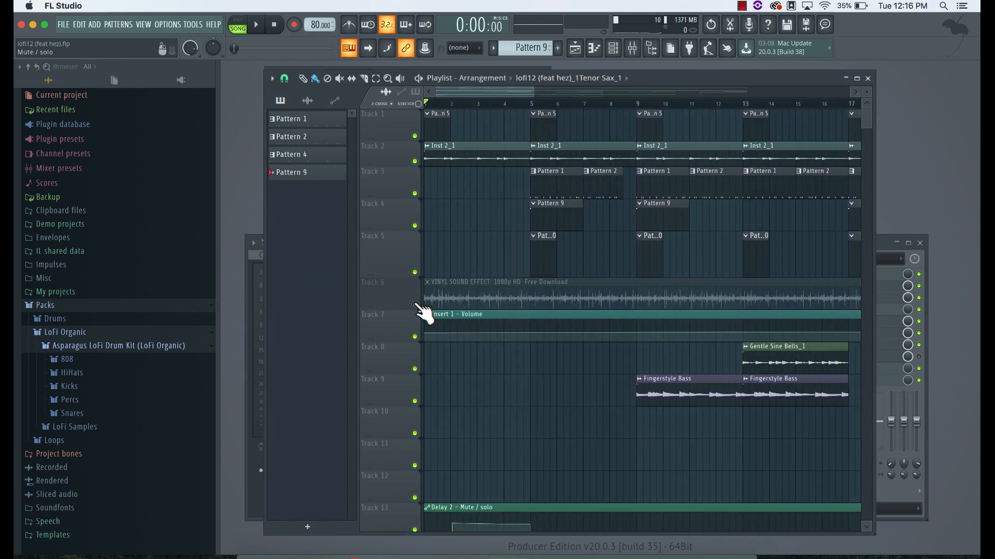
drag(533, 90, 572, 89)
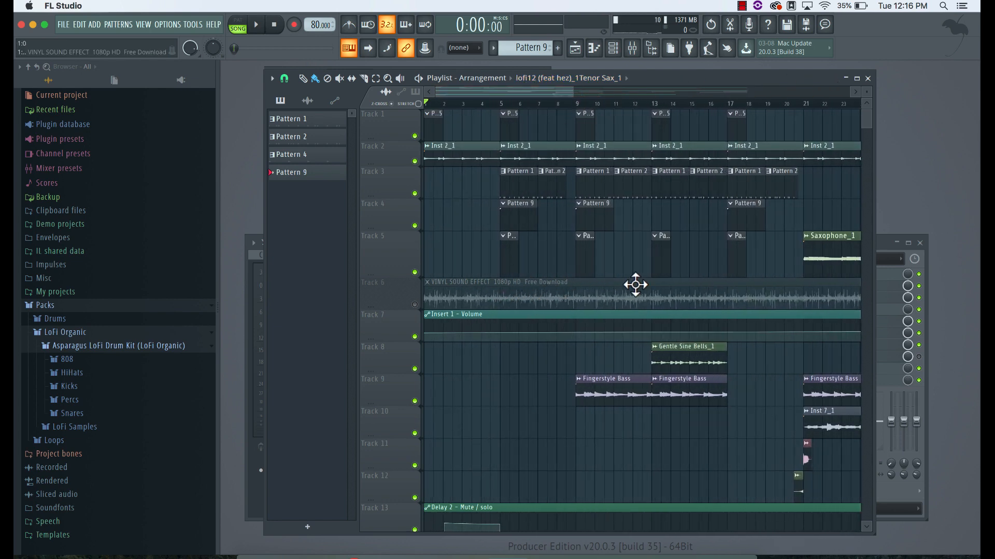
click(415, 306)
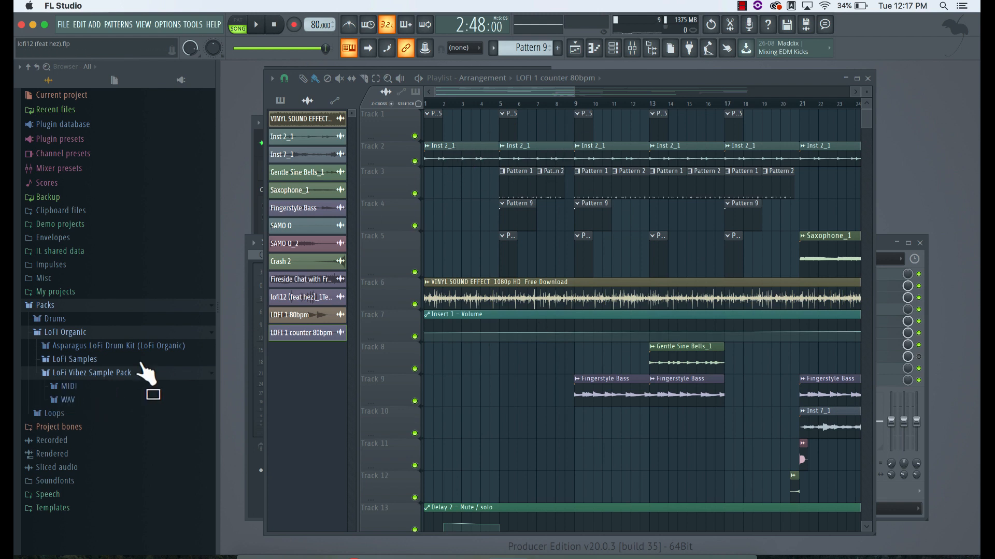
Browse the WAV loops of the LoFi Vibez Sample Pack and preview the [FX] Vinyl Static sample.
click(73, 405)
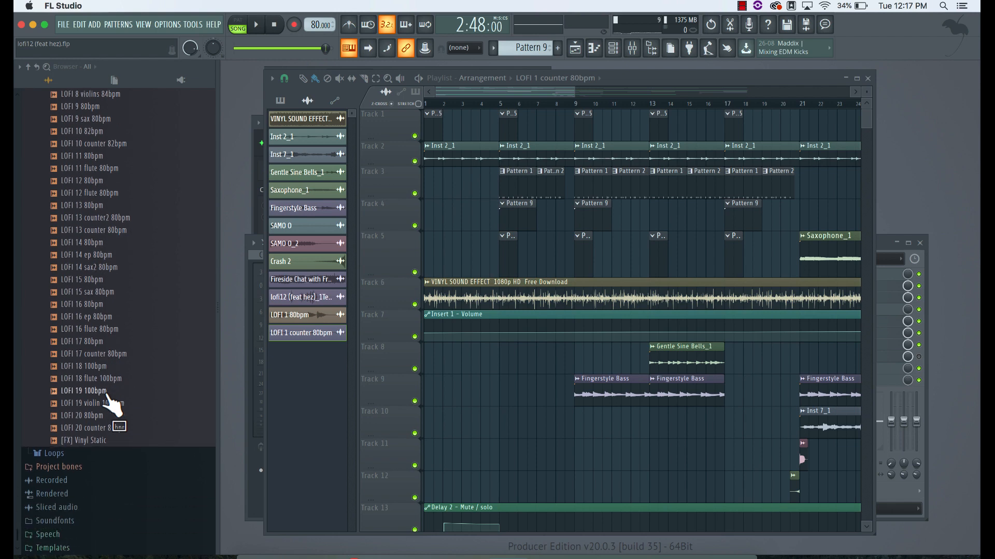
scroll(111, 404, down, 3)
scroll(112, 404, up, 5)
scroll(112, 404, down, 10)
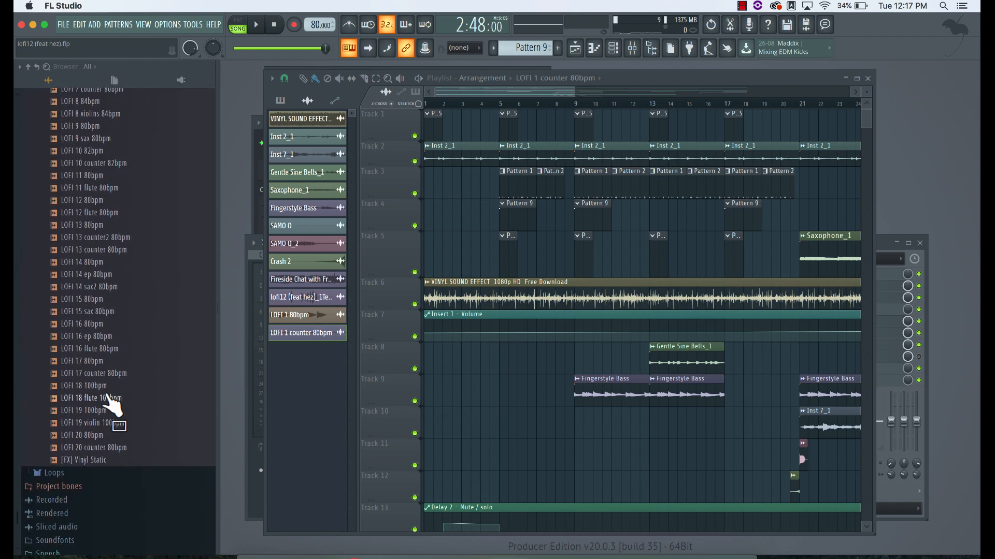
scroll(108, 399, up, 6)
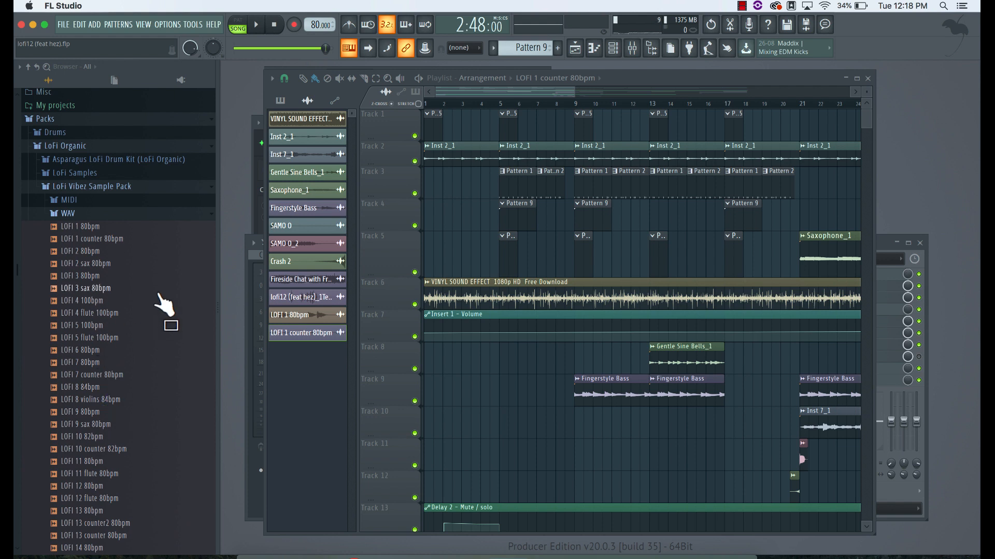
scroll(98, 331, down, 3)
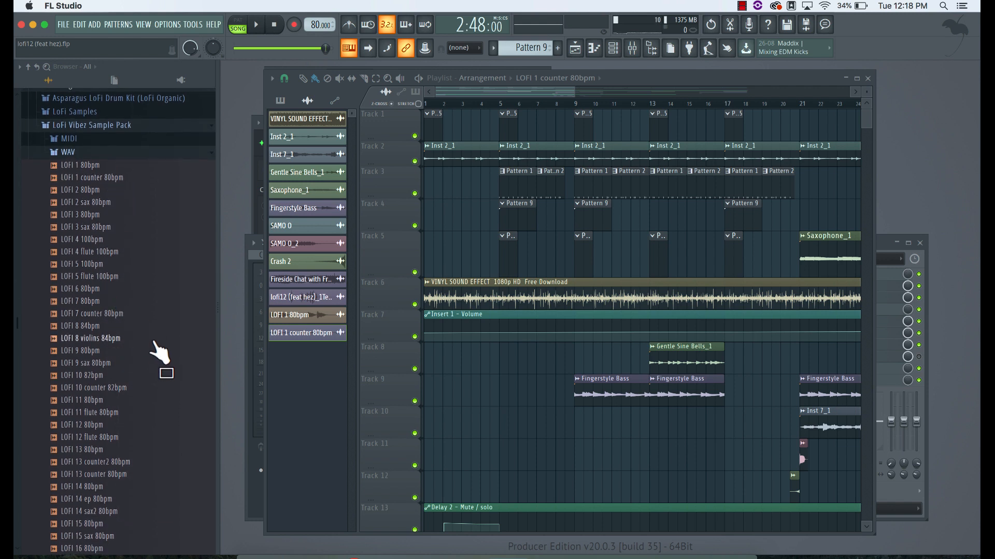
scroll(132, 440, down, 8)
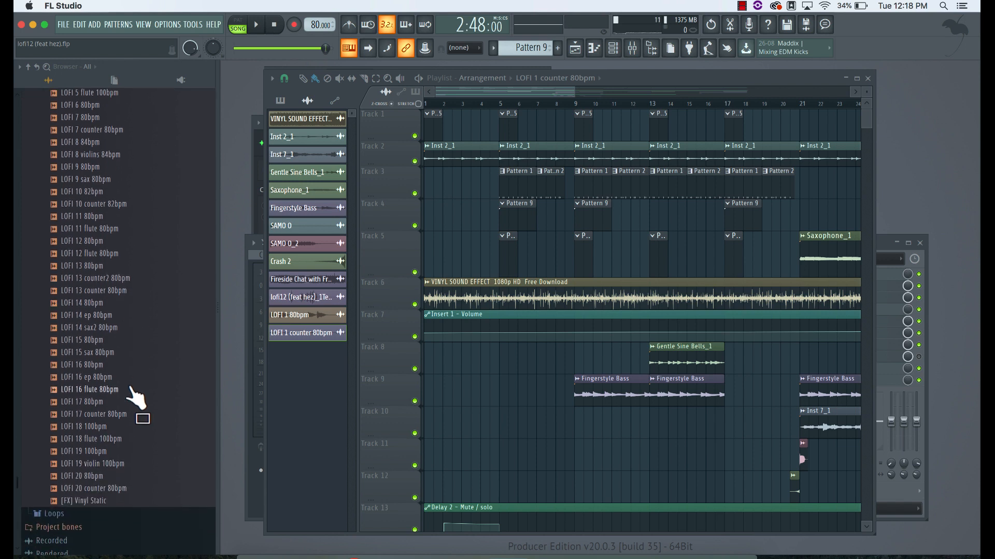
scroll(134, 404, up, 2)
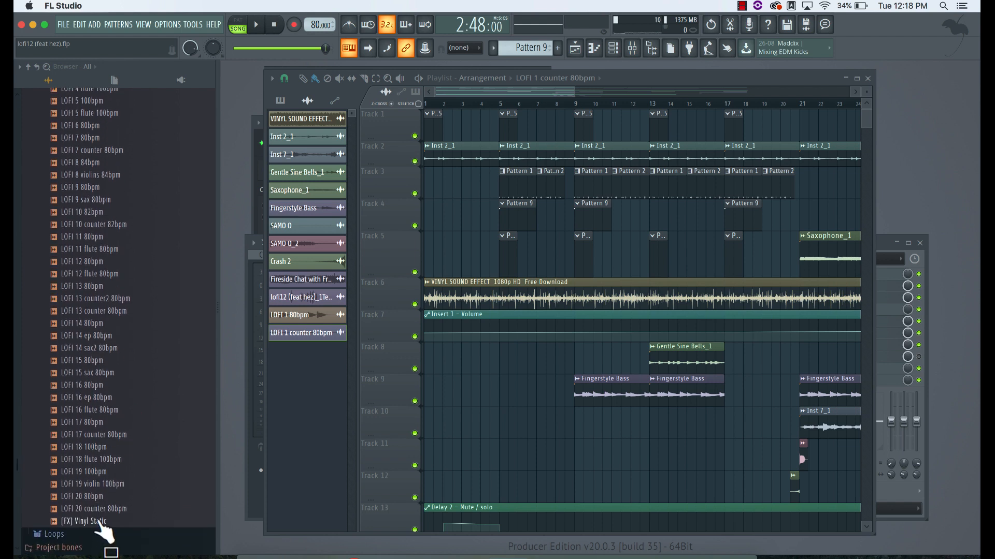
click(99, 523)
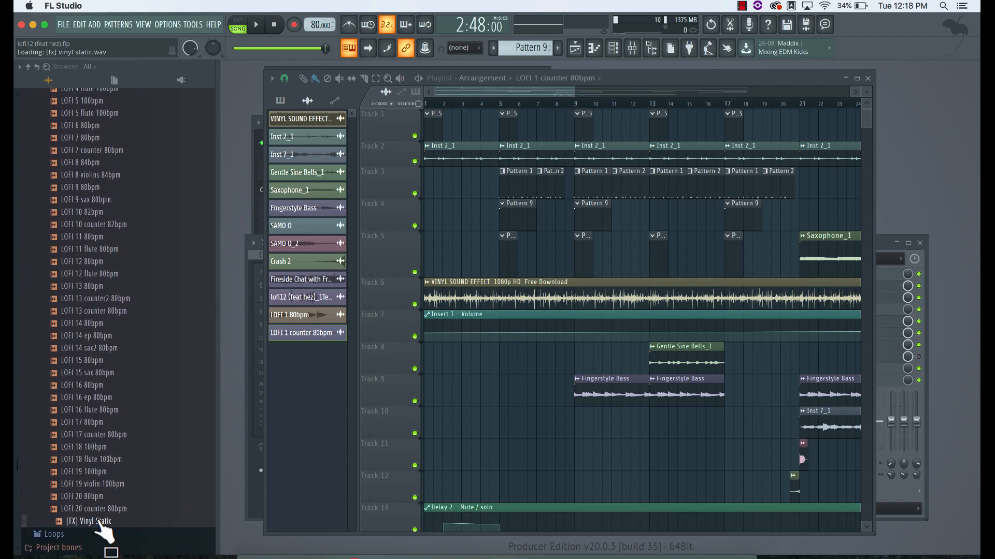
click(280, 29)
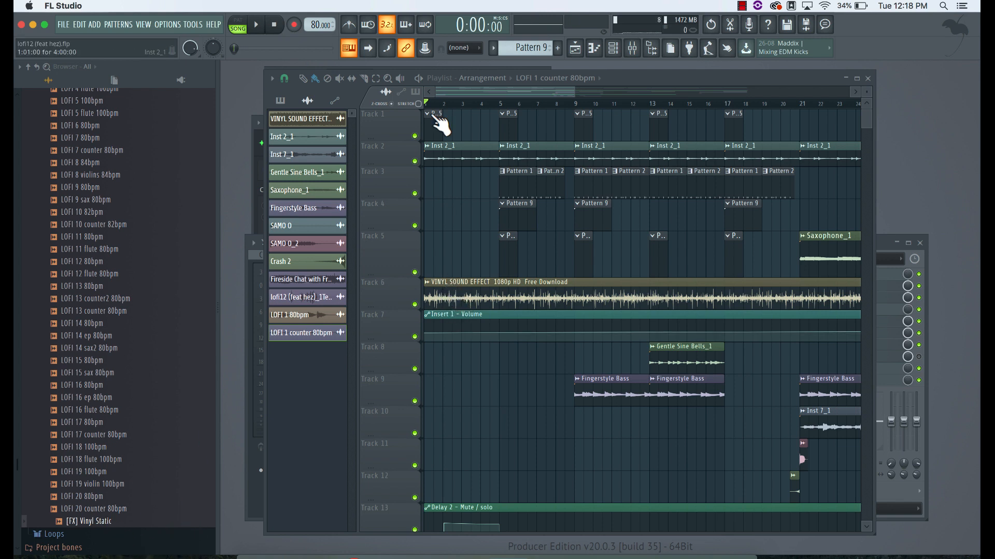
Show the whole arrangement, play it with the vinyl track muted, then unmute Track 6 to compare and stop playback.
drag(572, 90, 744, 95)
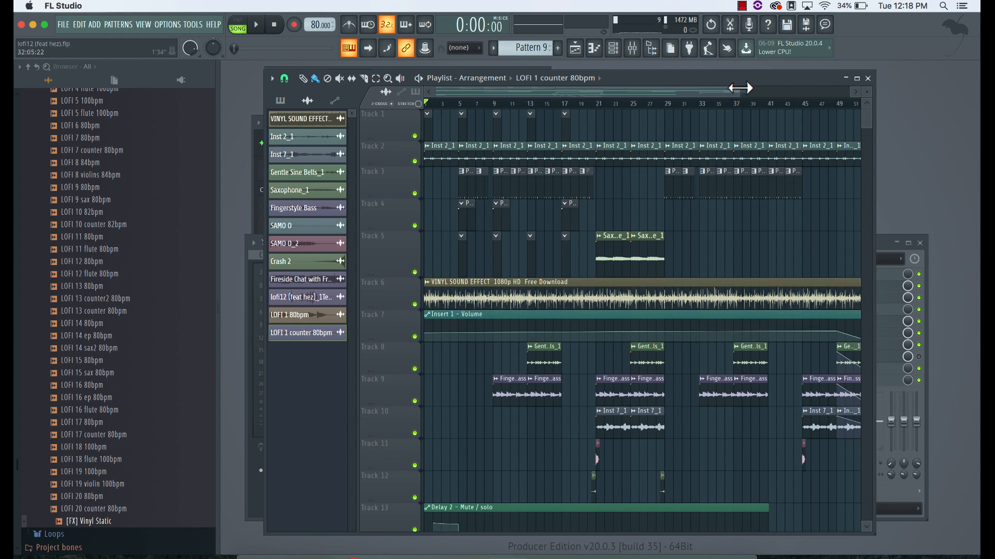
drag(740, 88, 755, 104)
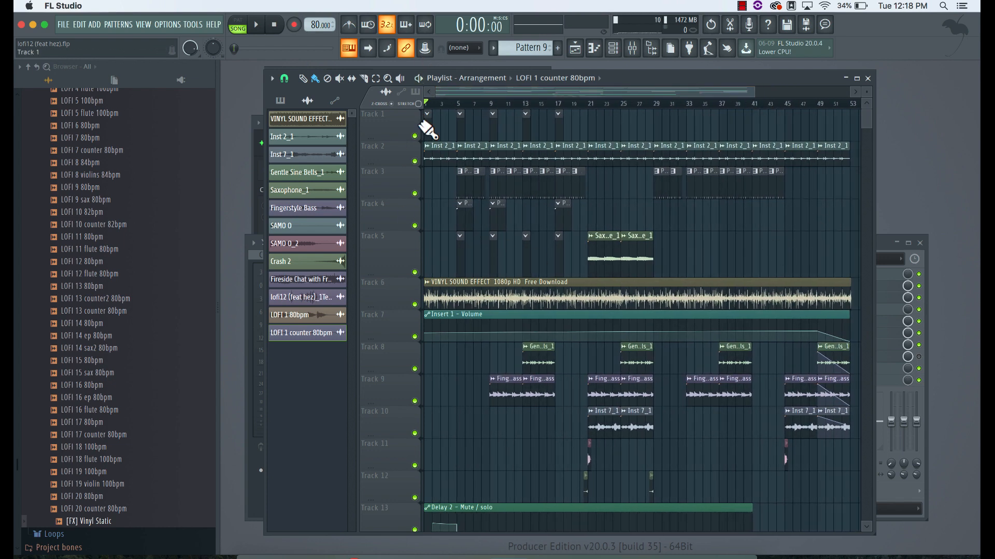
click(415, 304)
click(415, 305)
click(415, 305)
click(256, 24)
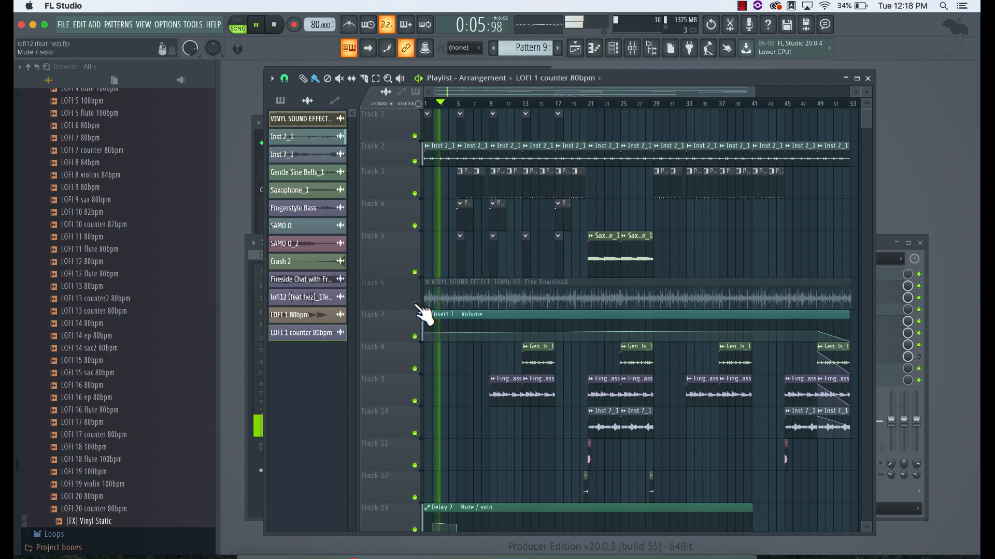
click(415, 304)
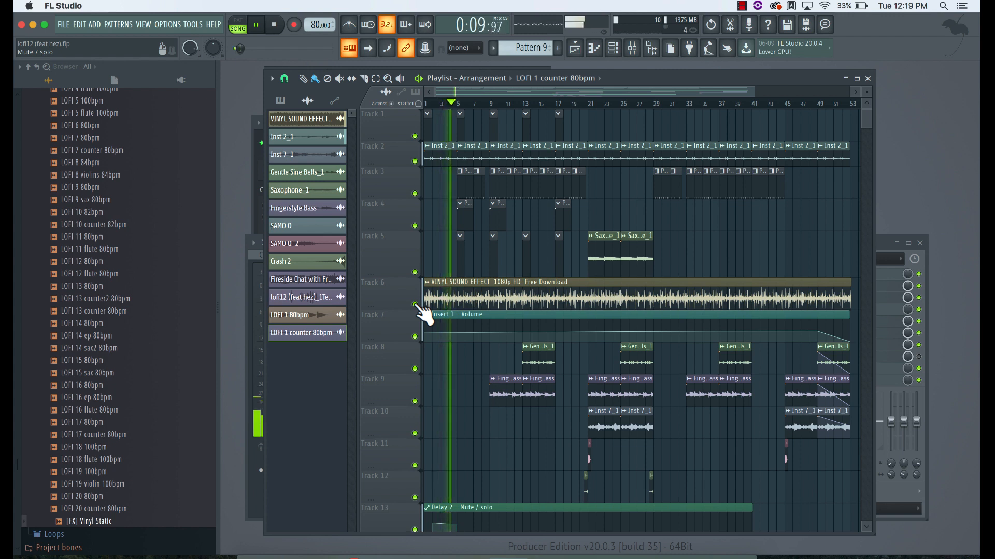
key(space)
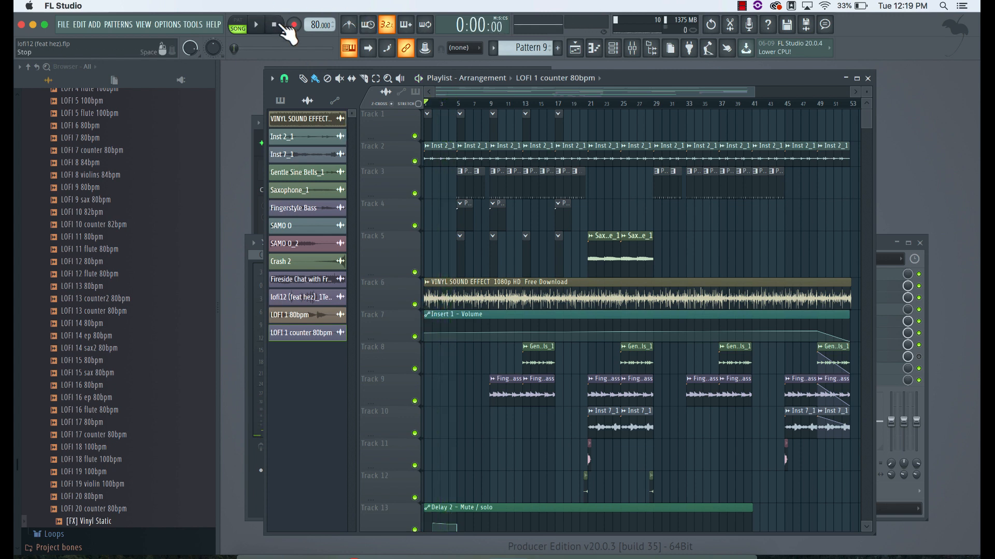
Replay the song with the vinyl sound on, mute and unmute Track 6 during playback, and stop.
click(257, 25)
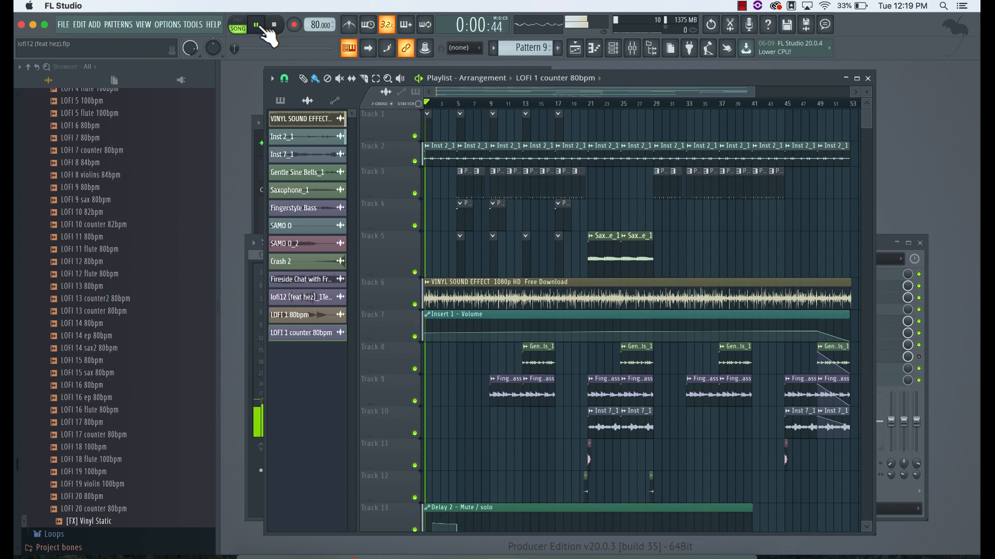
click(415, 305)
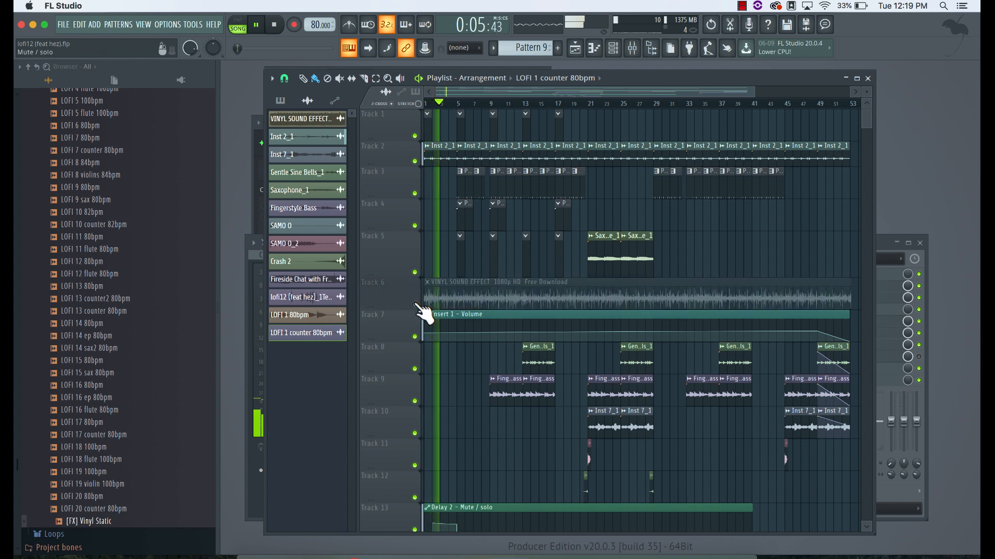
click(415, 304)
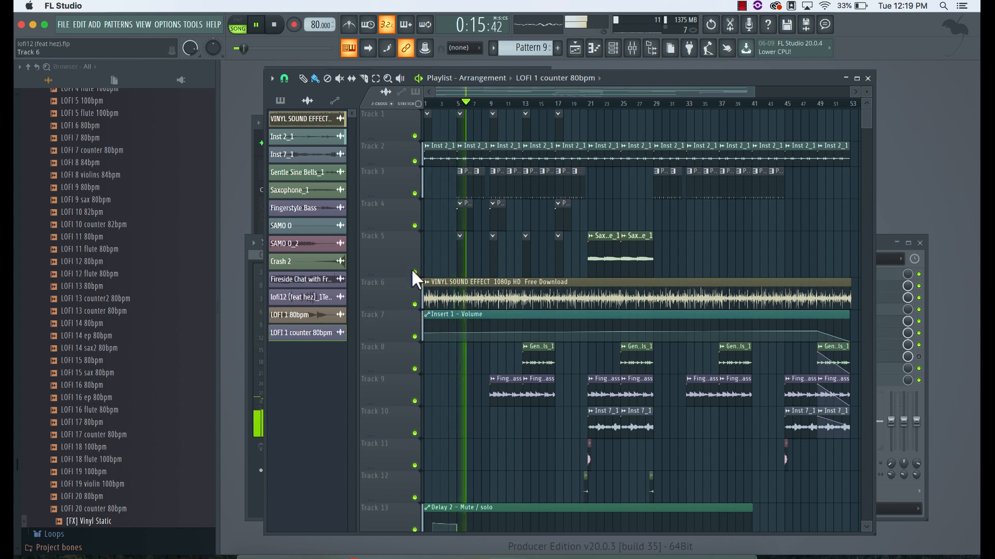
scroll(152, 220, up, 6)
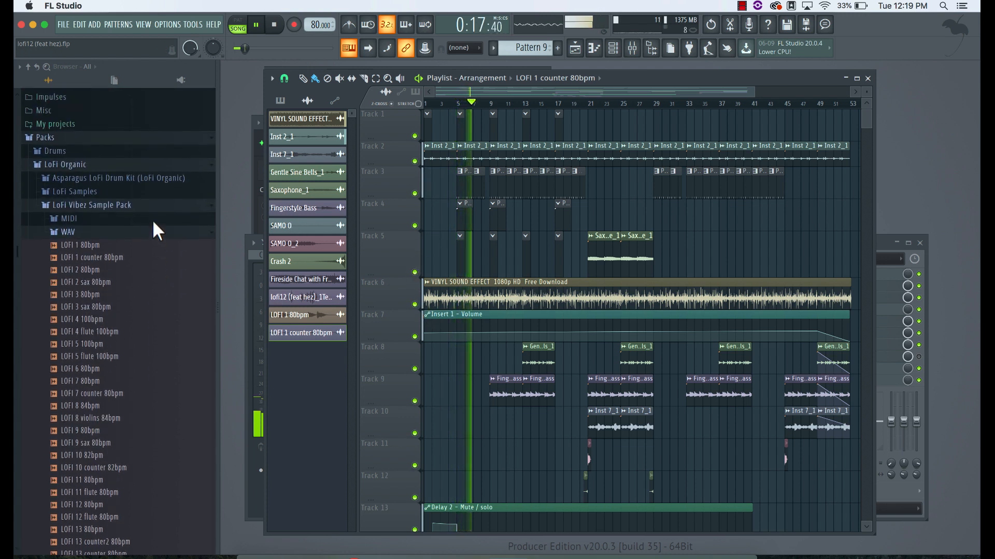
key(space)
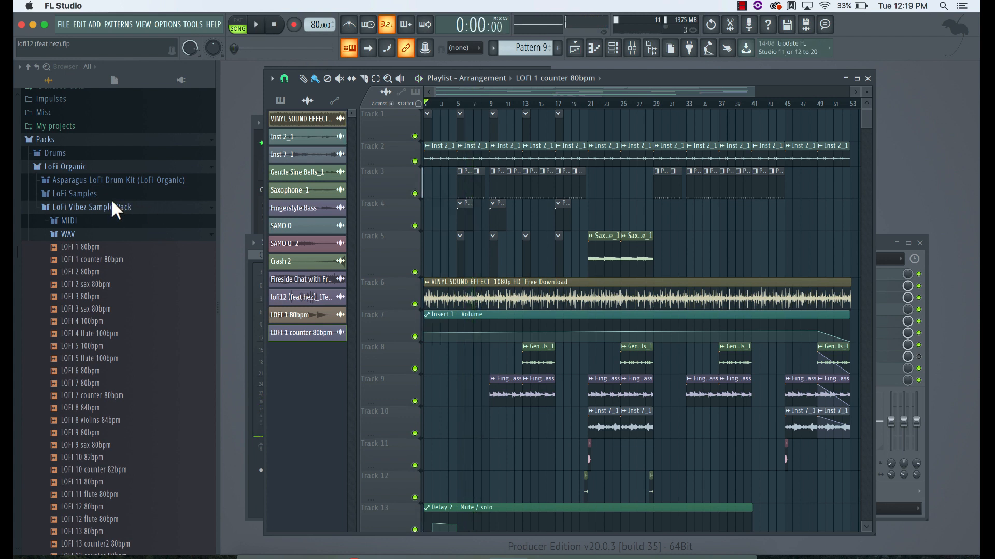
Review the 808, HiHats, Kicks, Percs and Snares folders of the Asparagus LoFi Drum Kit, then collapse the kit.
click(72, 194)
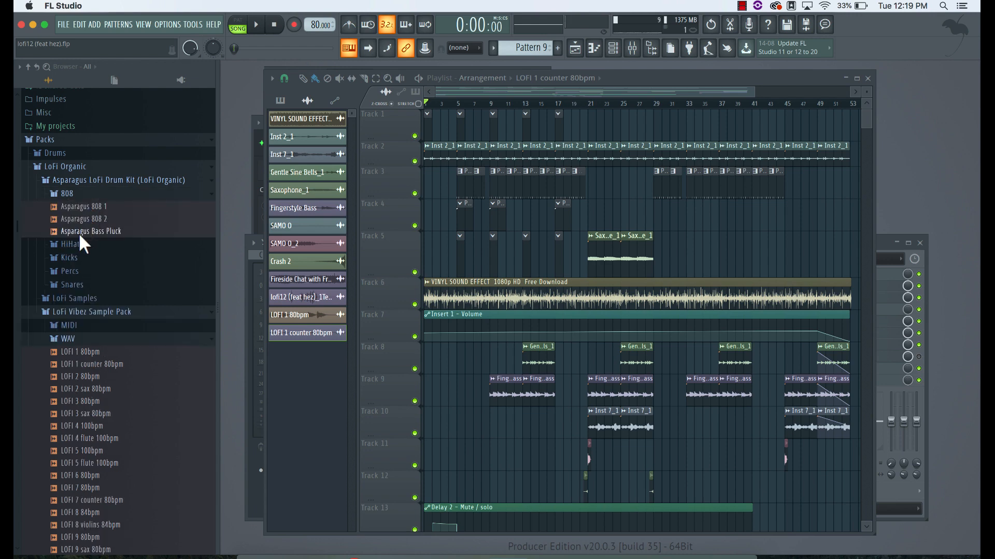
click(77, 244)
click(78, 355)
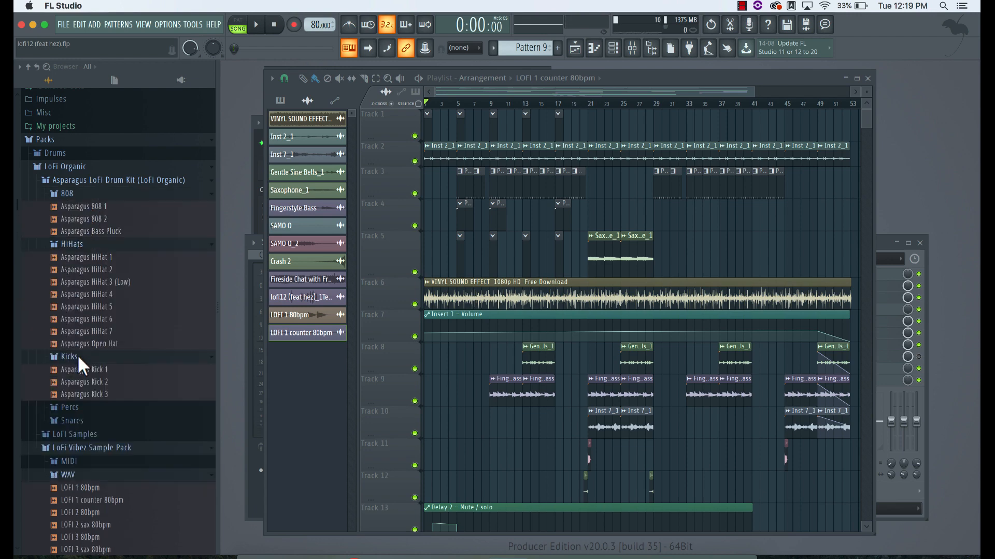
click(75, 406)
click(74, 493)
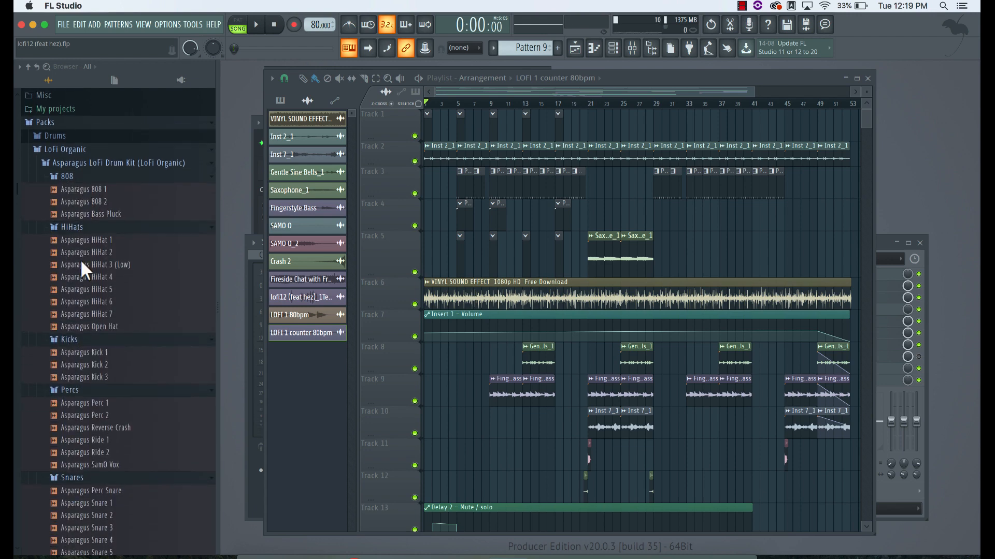
scroll(80, 259, up, 5)
click(98, 321)
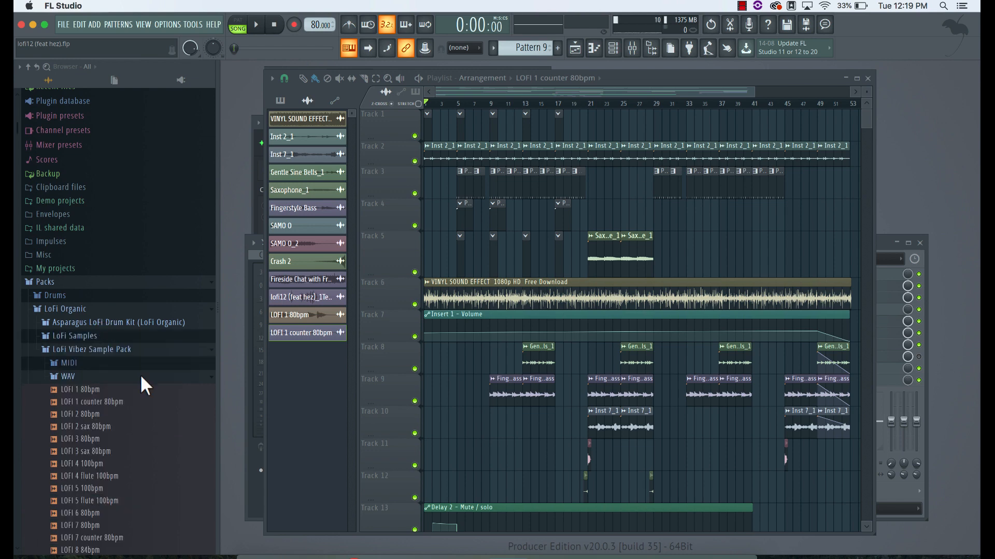
scroll(101, 373, down, 5)
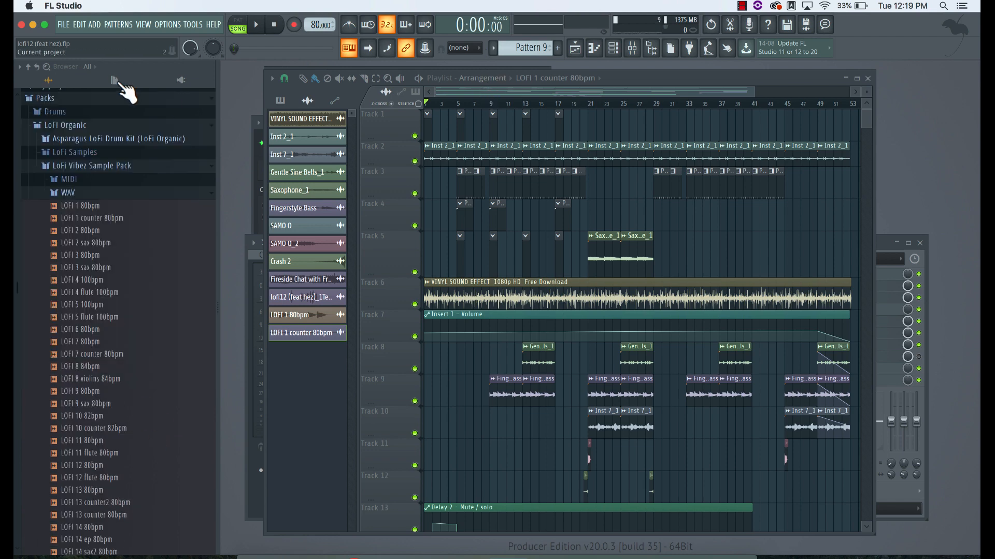
Open the recent project lofi11.flp and fit its whole arrangement into the playlist view.
click(62, 26)
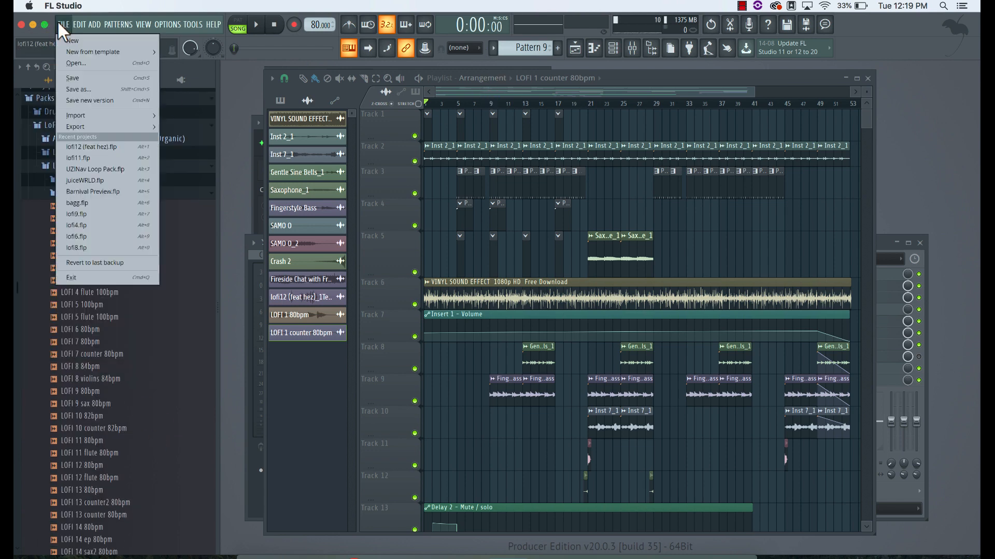
click(122, 158)
click(530, 283)
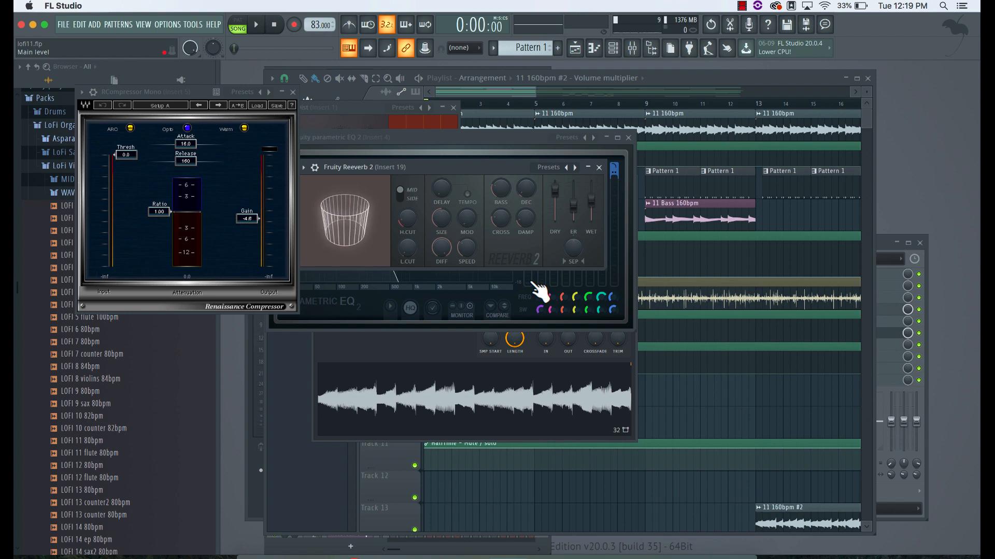
drag(537, 91, 746, 96)
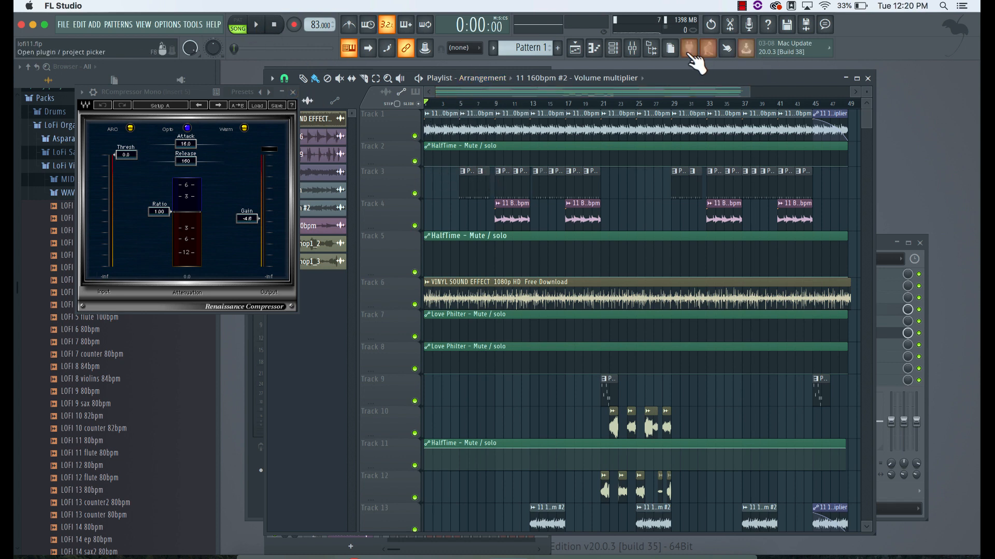
Show the mixer and bypass Insert 1's RCompressor Mono, Fruity parametric EQ 2, Fruity Chorus, Fruity Fast Dist and Fruity Reeverb 2.
click(632, 48)
drag(426, 241, 449, 236)
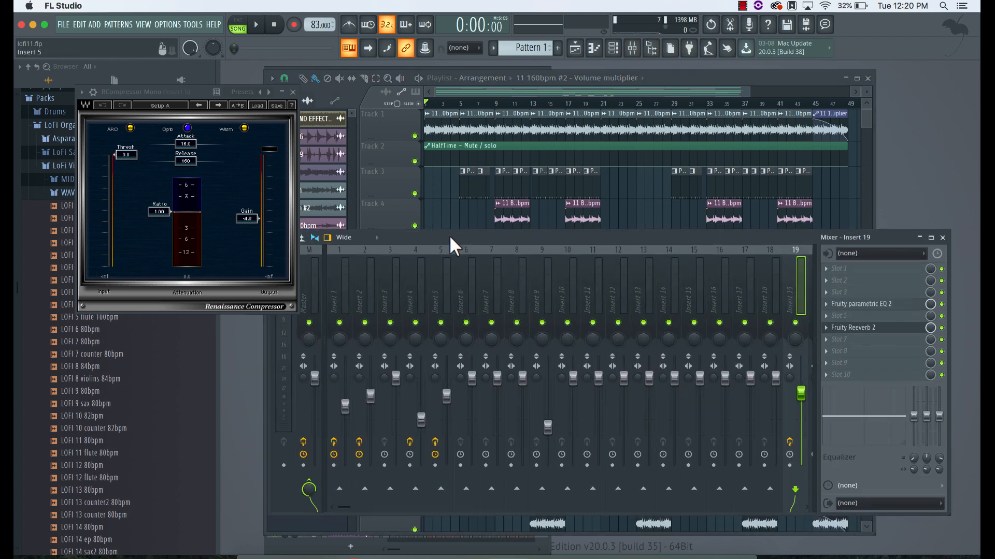
click(337, 282)
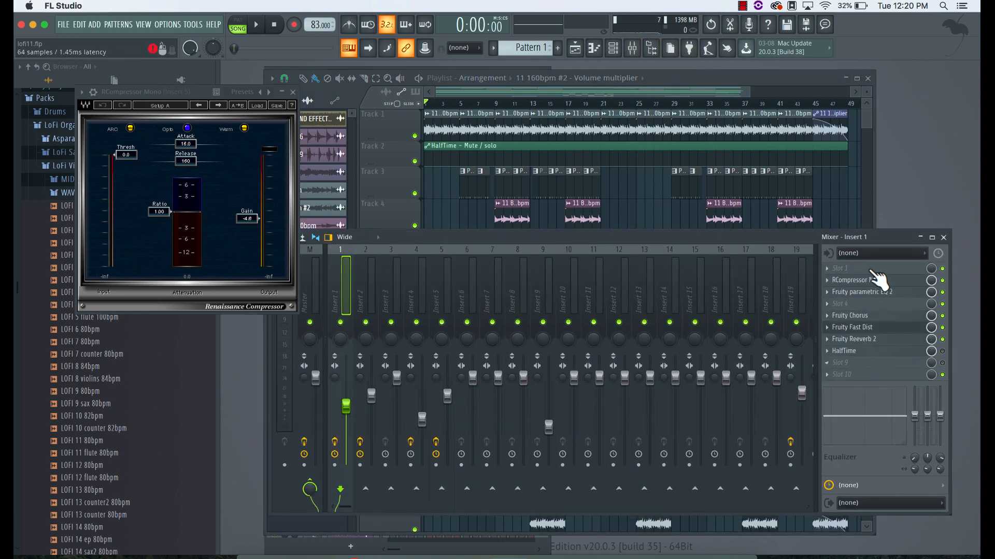
drag(943, 281, 944, 293)
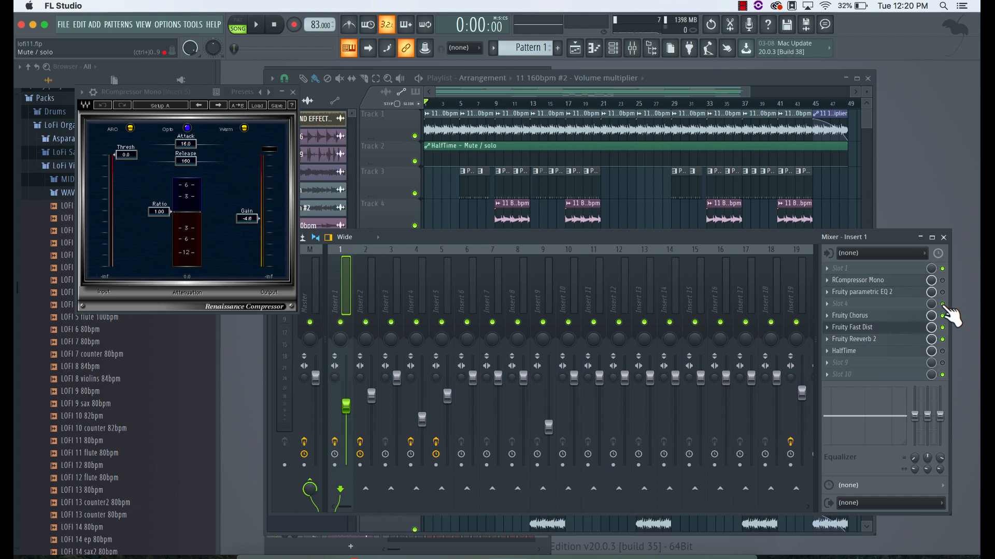
click(942, 316)
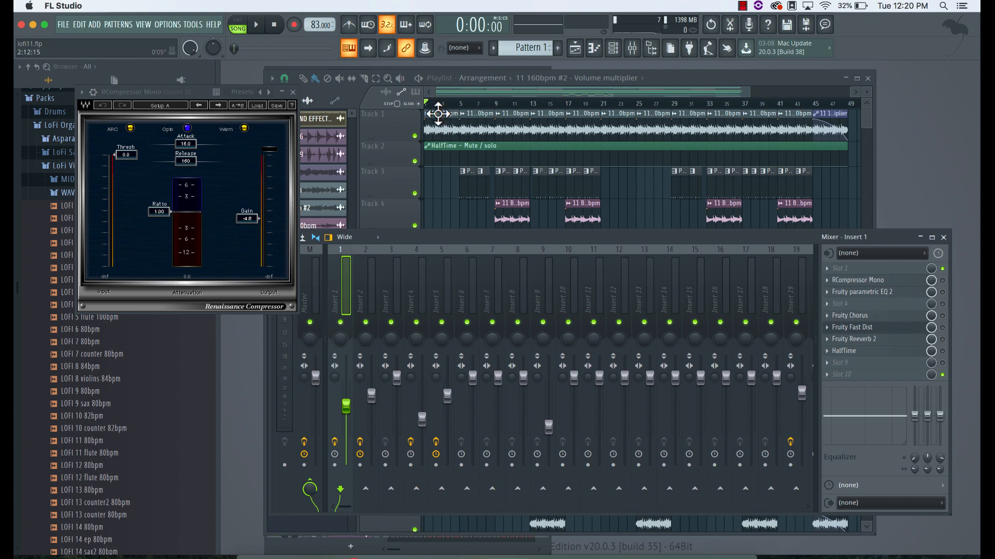
Mute the vinyl sound on Track 6, play the song with the effects bypassed, and stop.
click(740, 74)
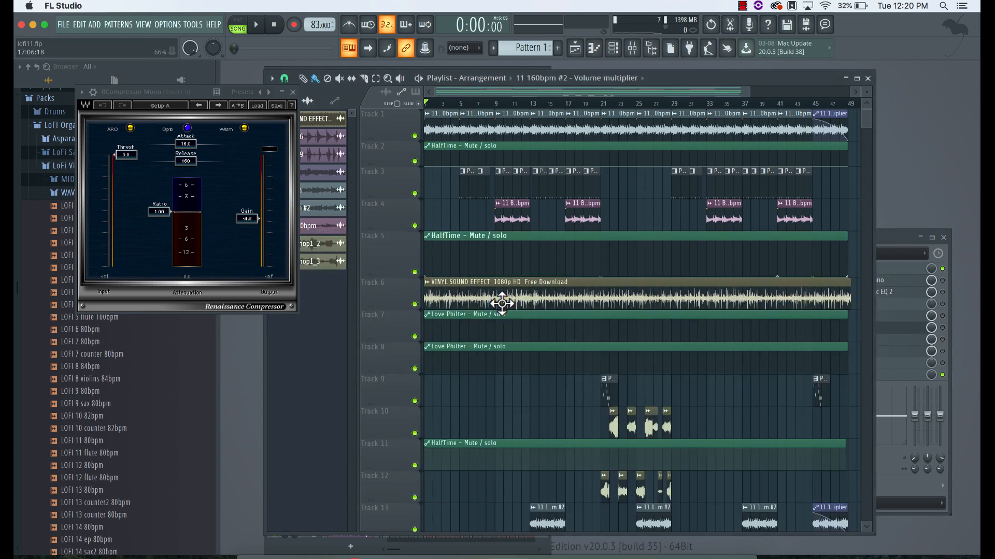
click(414, 305)
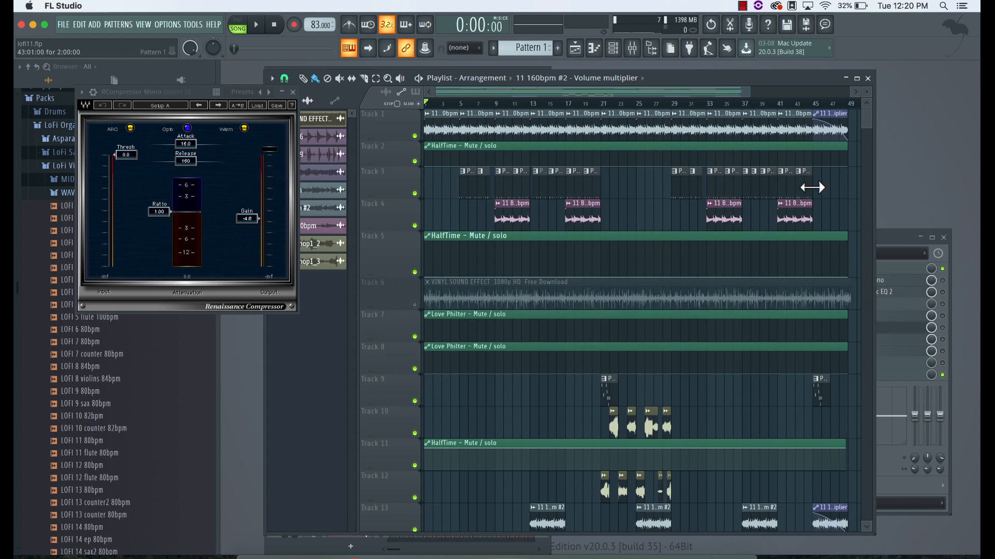
key(space)
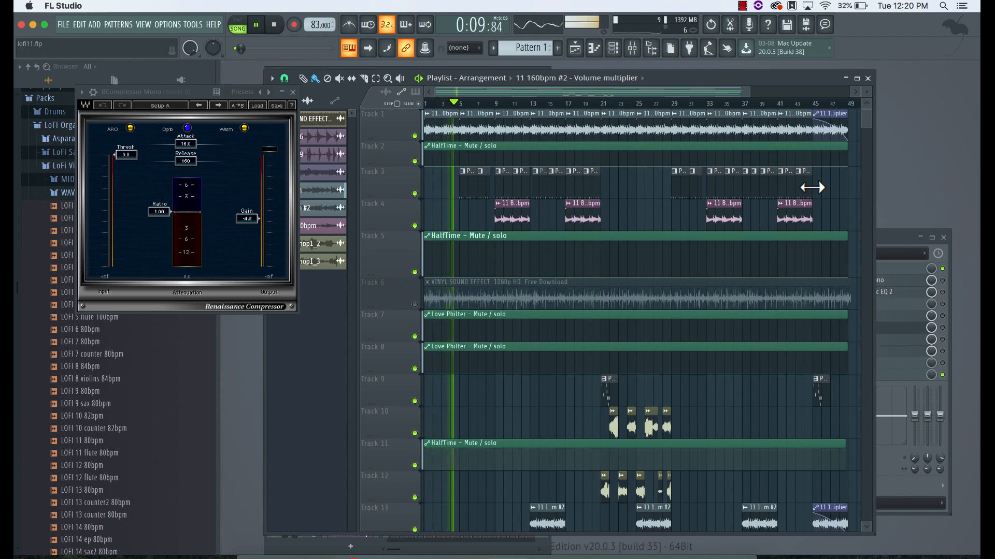
key(space)
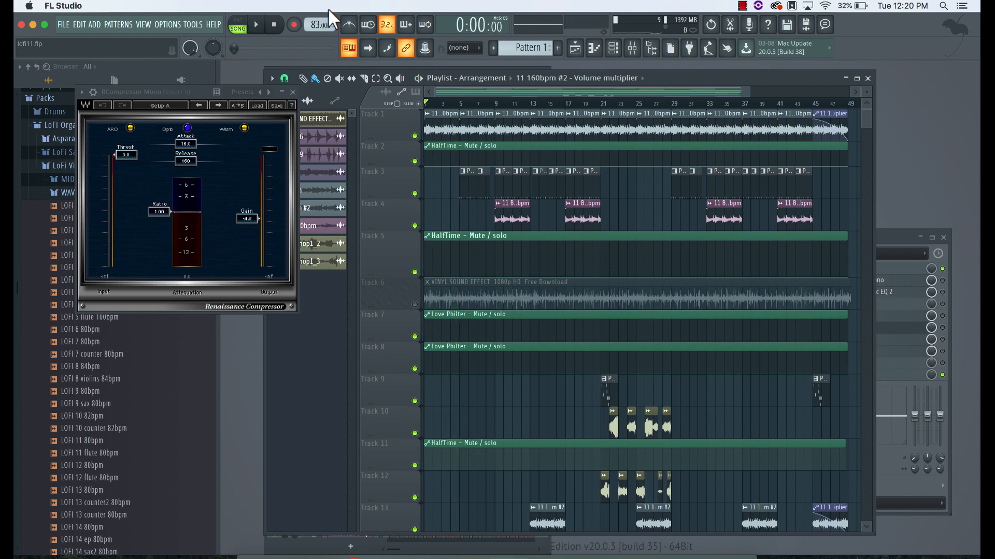
Re-enable RCompressor Mono on Insert 1 and play the song to hear the compressed sample.
click(890, 235)
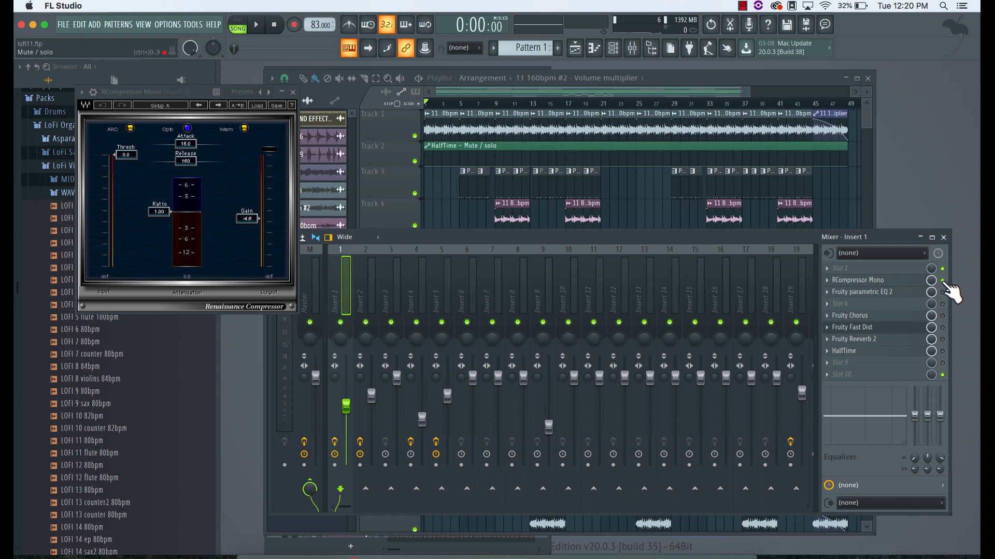
key(space)
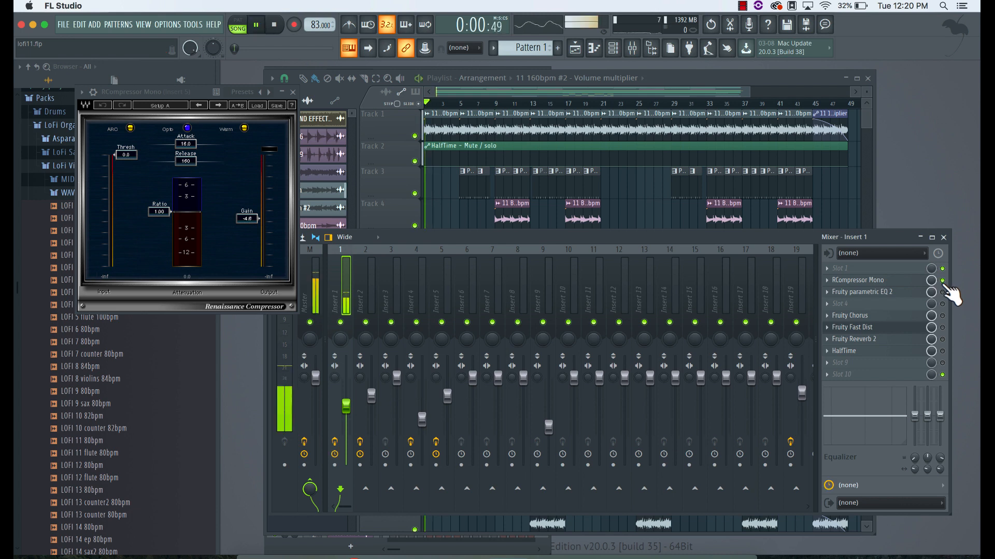
key(space)
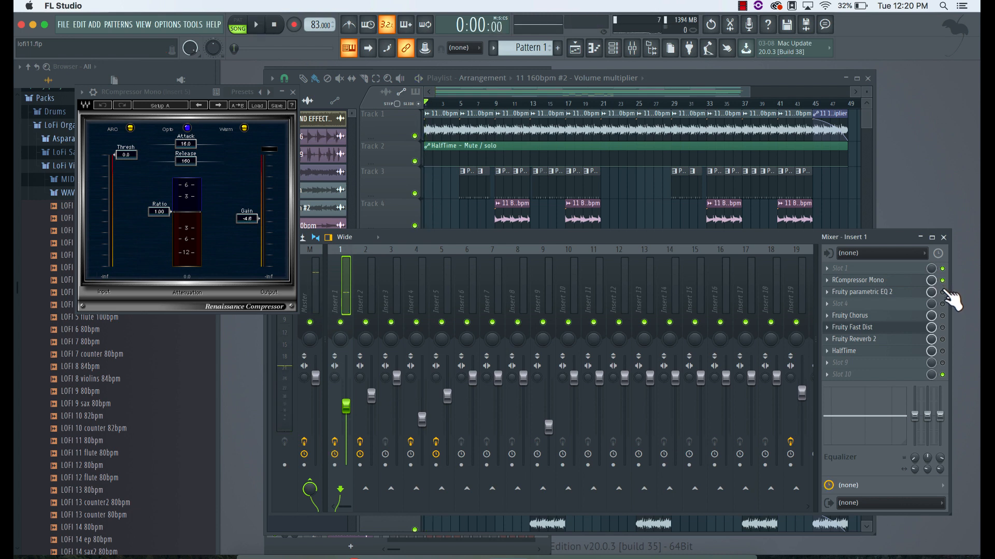
key(space)
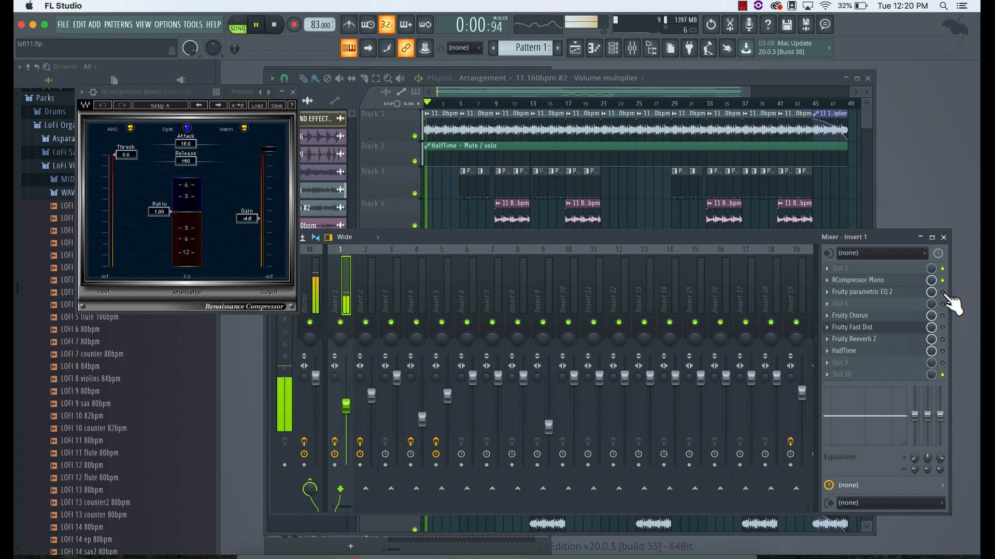
Open Insert 1's Fruity parametric EQ 2, re-enable it, and play the song with the EQ applied.
click(912, 294)
key(space)
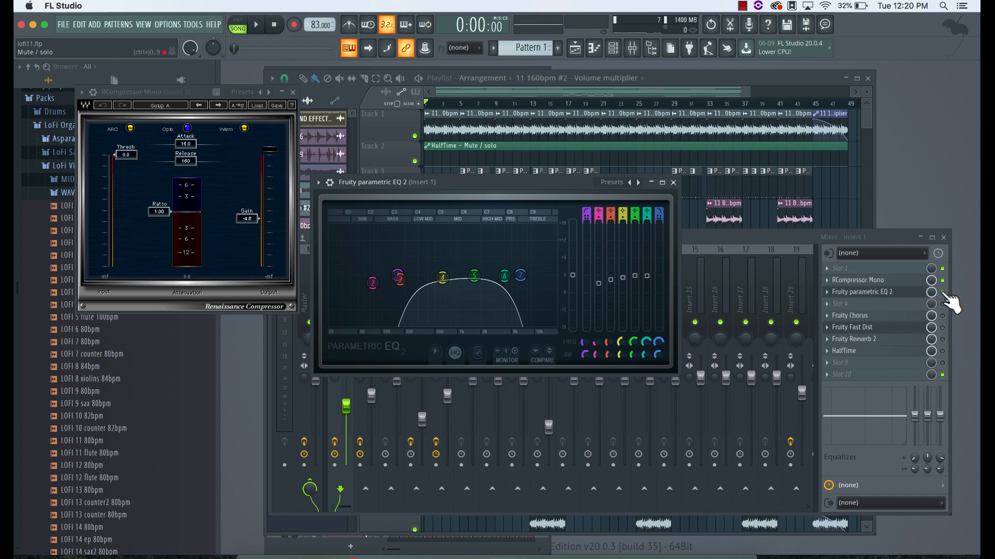
key(space)
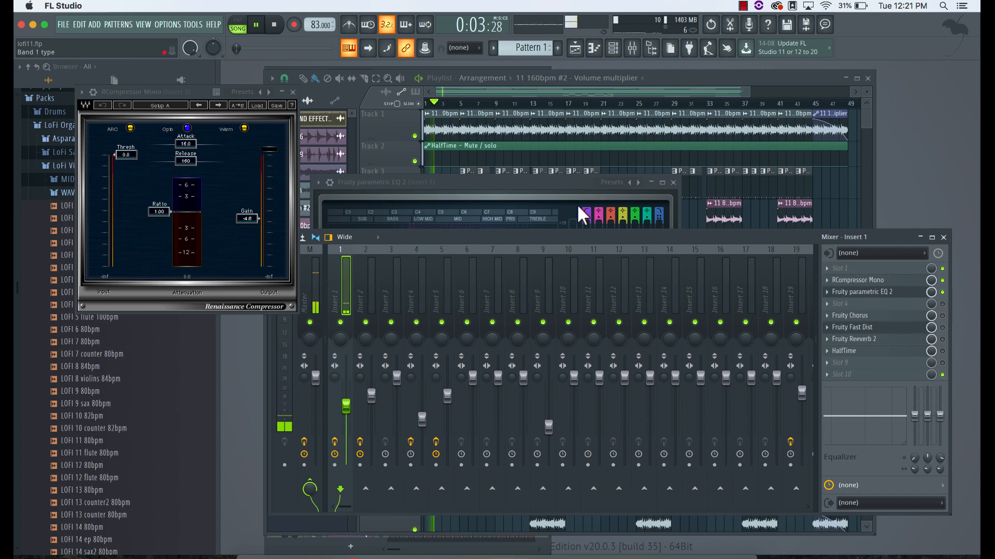
key(space)
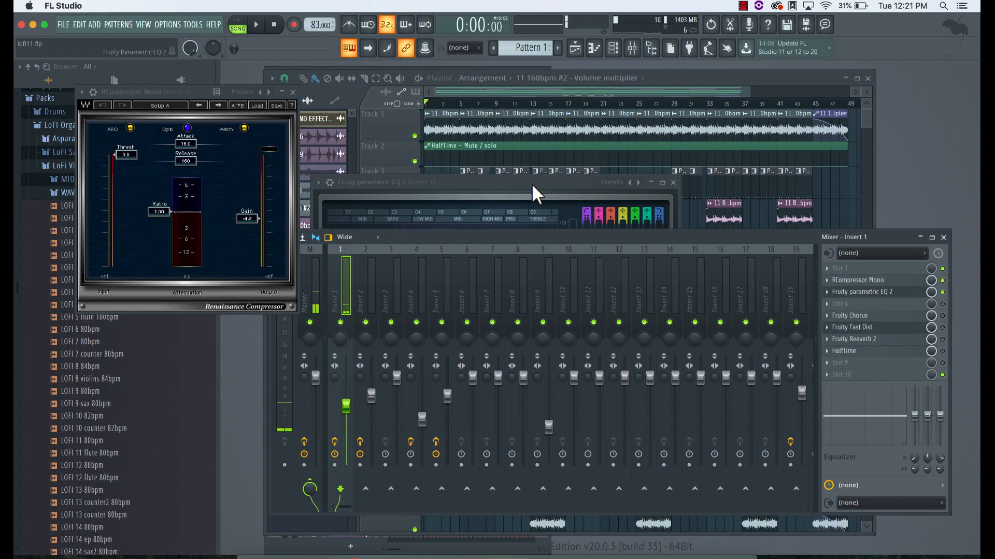
Arrange the EQ and mixer windows, then re-enable Insert 1's Fruity Chorus, Fruity Fast Dist and Fruity Reeverb 2 while replaying the song.
drag(532, 183, 497, 119)
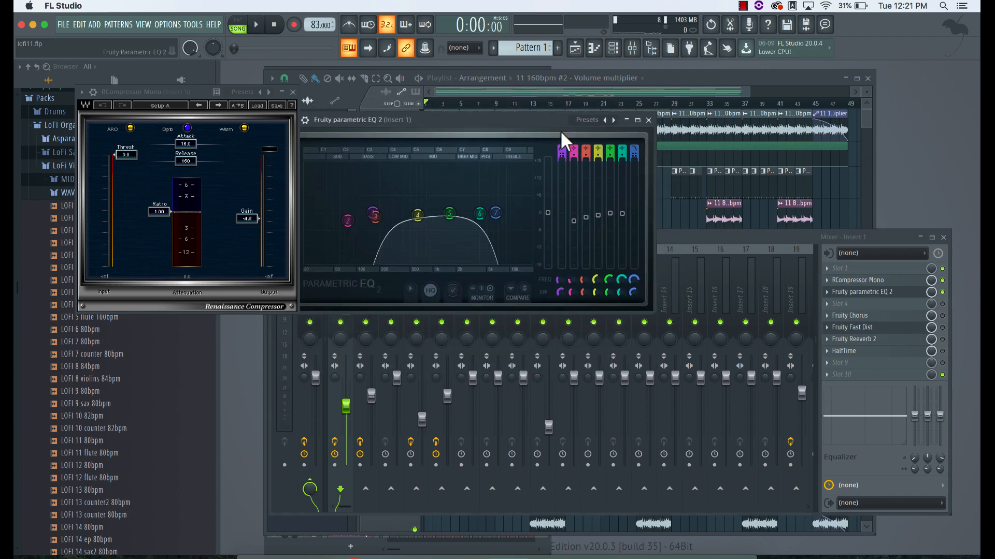
drag(682, 230, 667, 260)
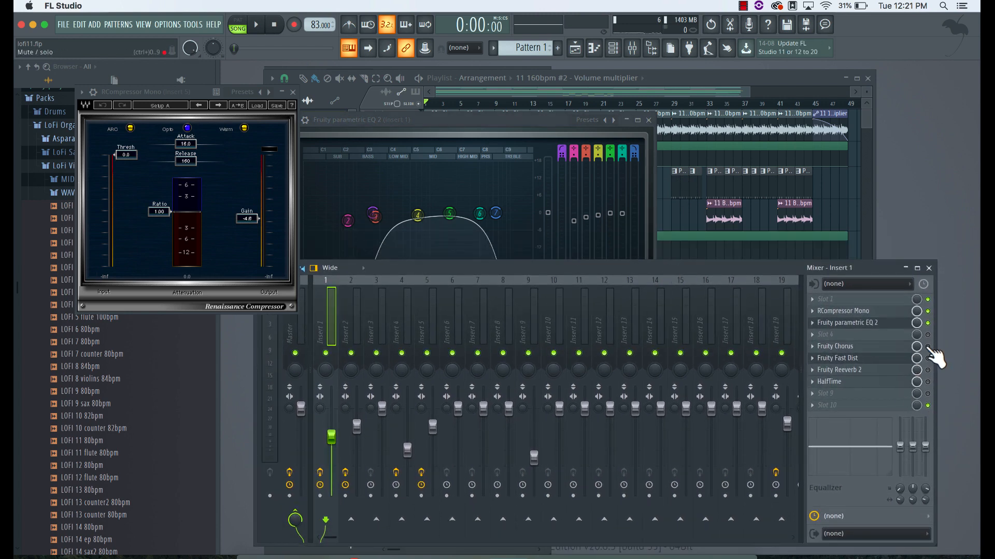
key(space)
key(space)
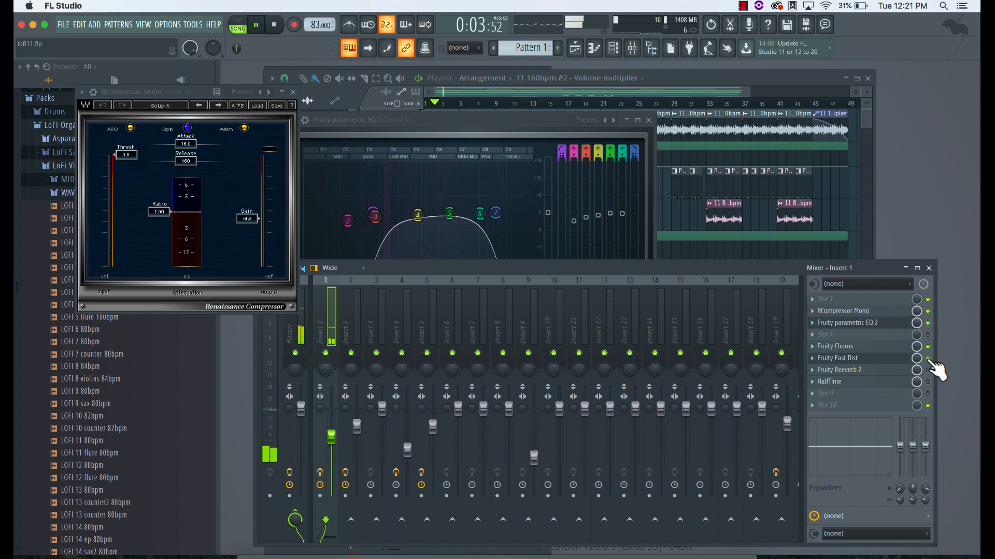
key(space)
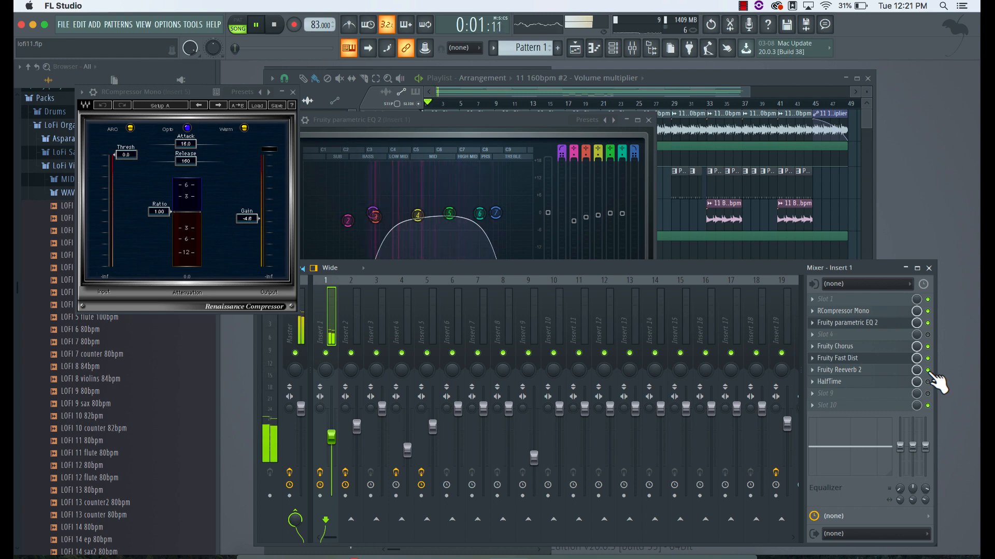
click(927, 370)
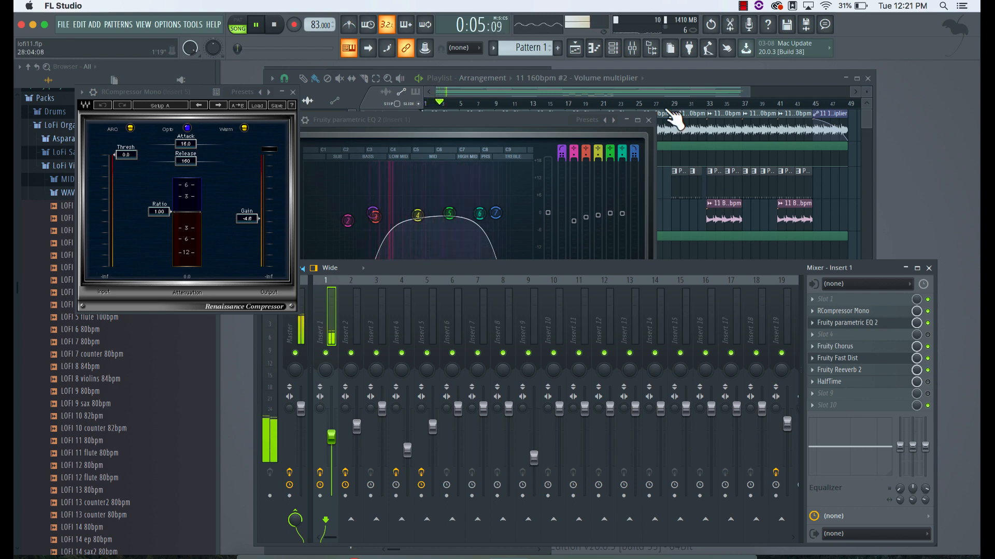
Unmute the vinyl sound on Track 6, play the song with all layers into the bass section, and stop.
click(681, 77)
click(415, 304)
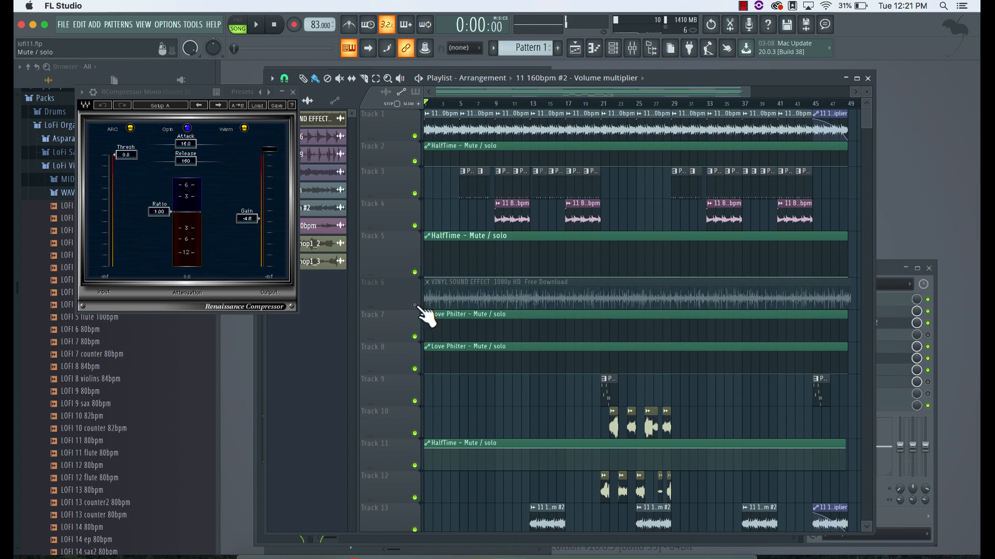
click(414, 305)
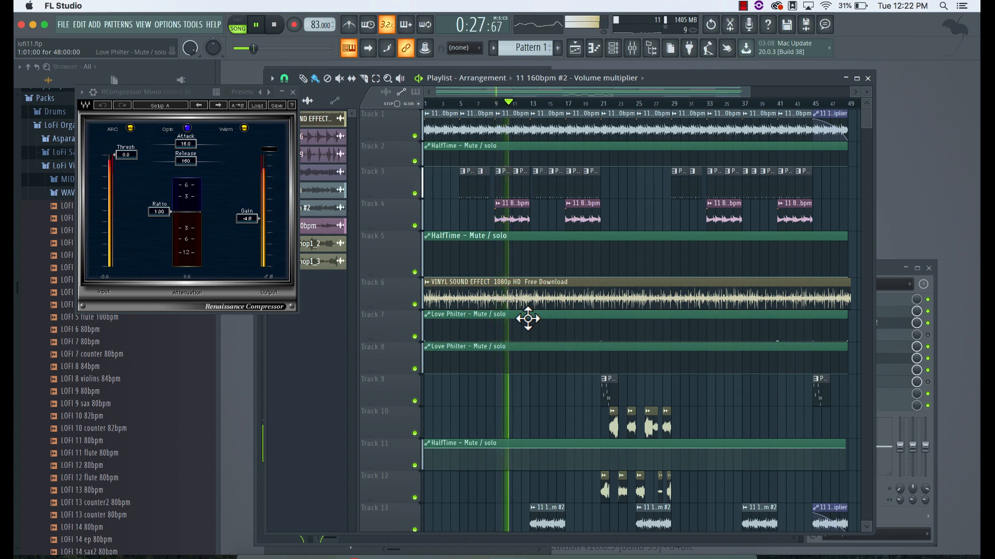
key(space)
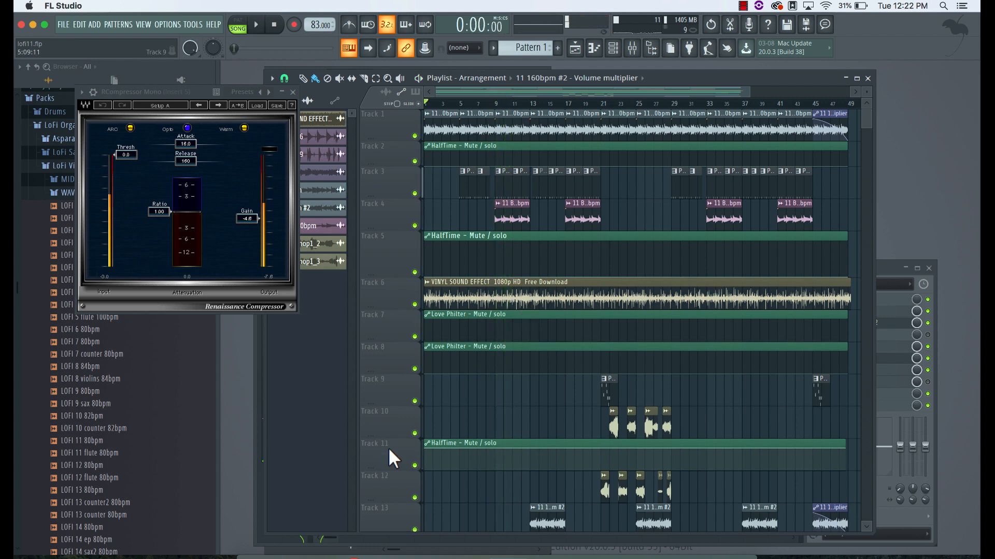
Open the 11 Bass 160bpm clip's settings and examine the Fruity parametric EQ 2 curve on its mixer track, Insert 4.
double_click(518, 213)
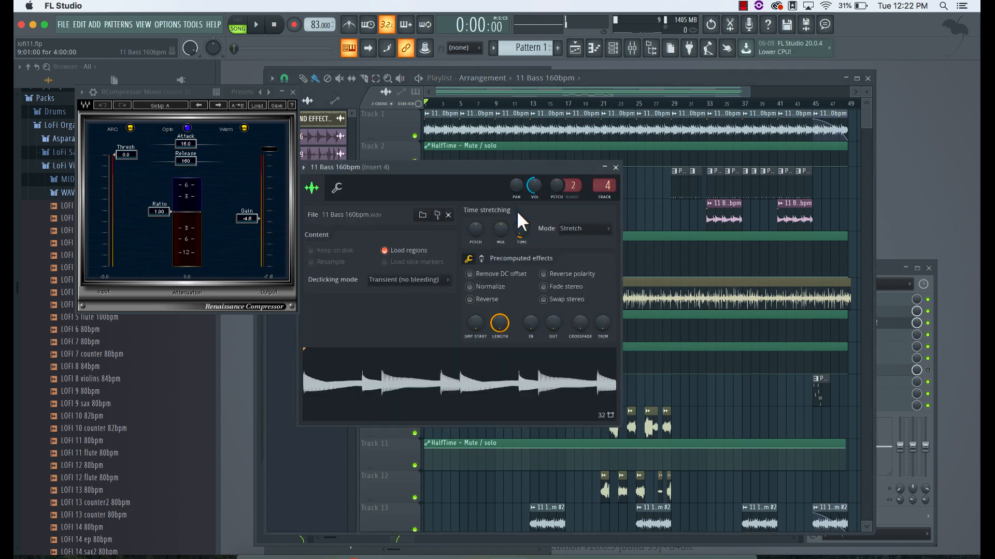
click(882, 270)
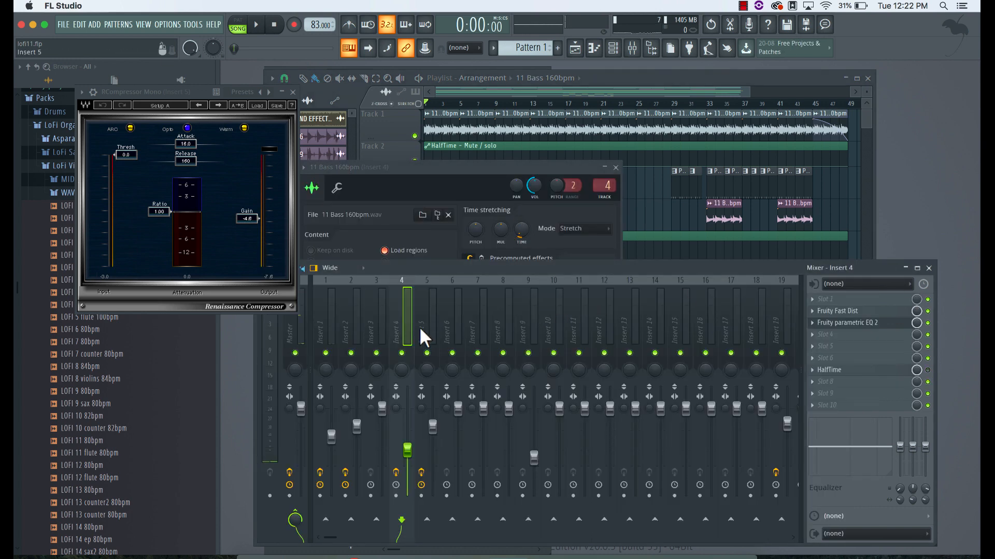
drag(542, 265, 542, 229)
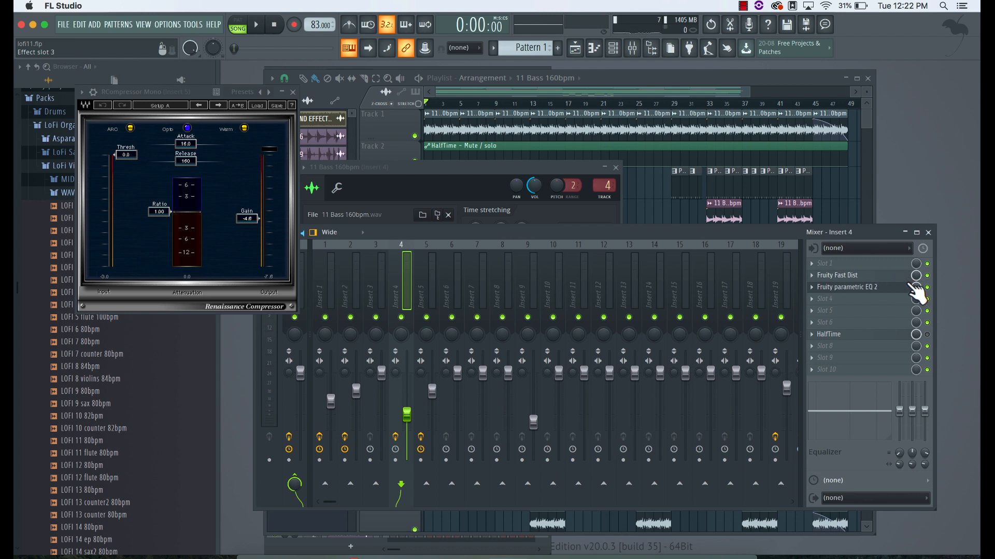
click(888, 288)
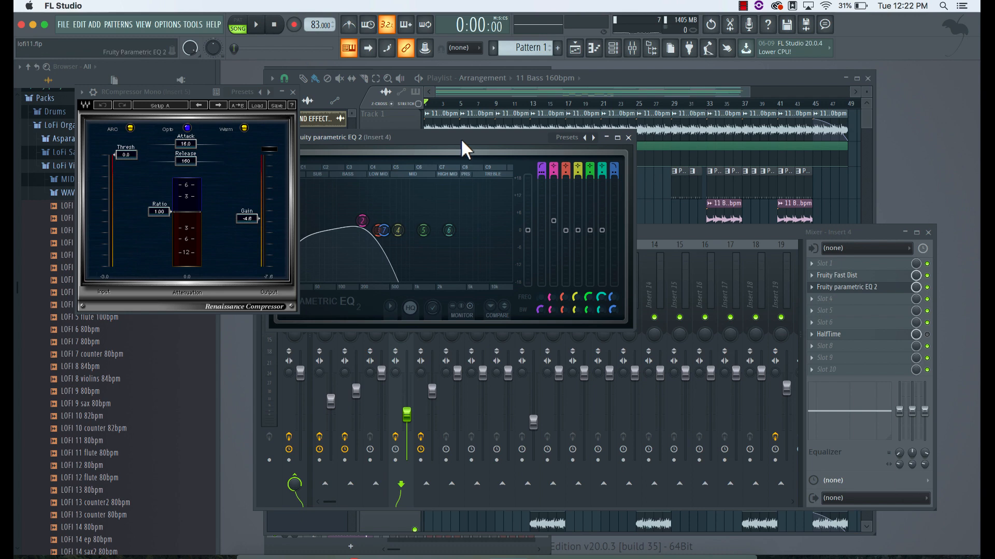
drag(461, 142, 604, 215)
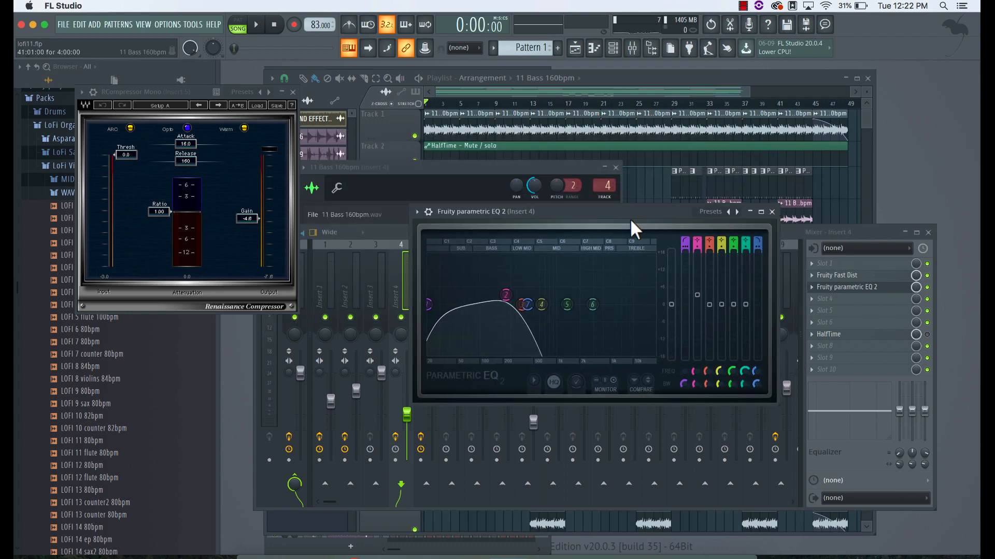
Solo the 11 Bass 160bpm track, Track 4, and play its first section through Insert 4's effects.
click(539, 86)
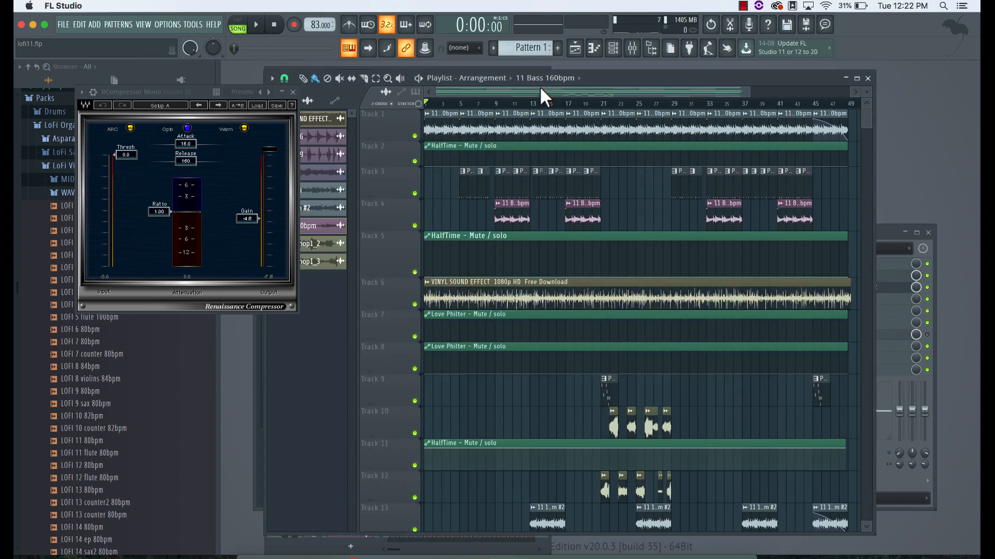
click(414, 226)
right_click(415, 226)
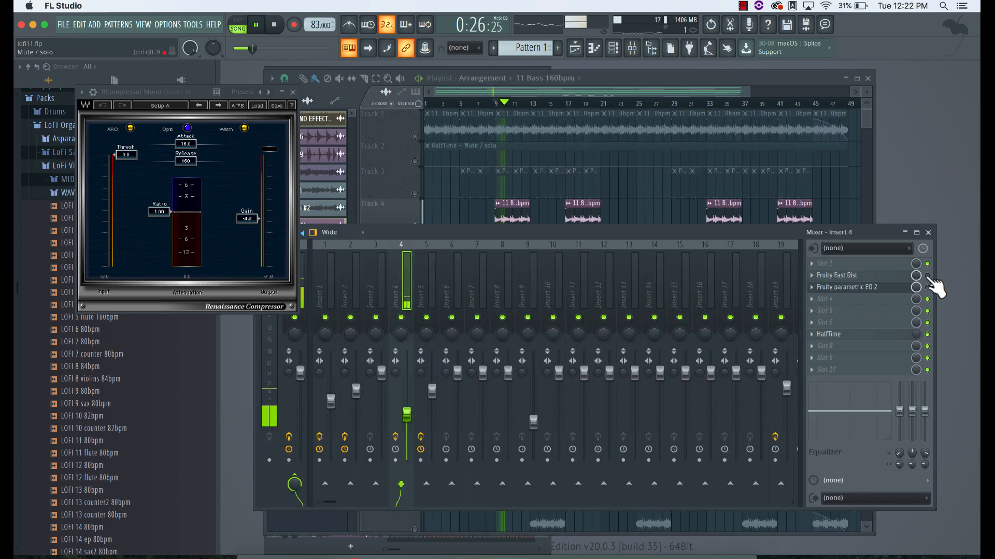
key(space)
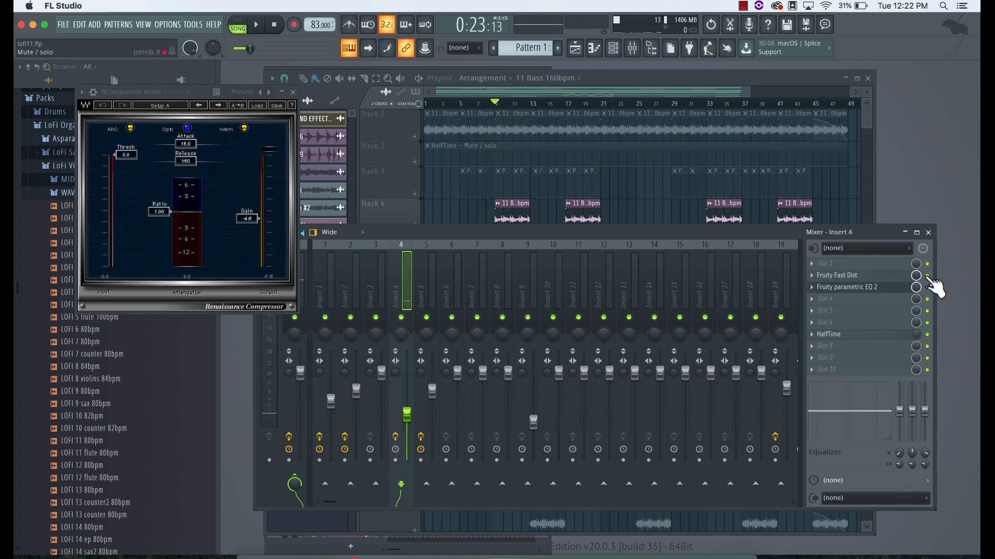
key(space)
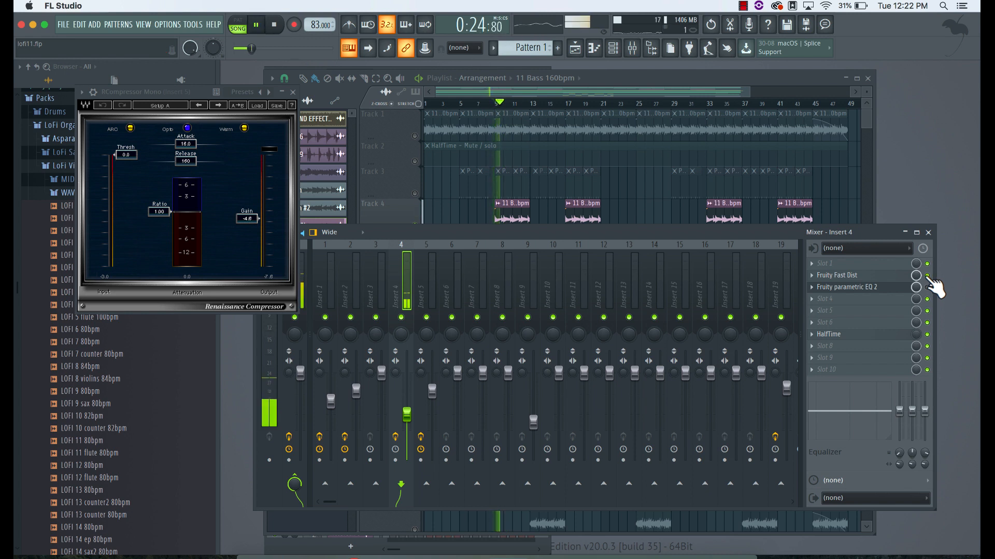
Compare the soloed bass with Insert 4's Fruity parametric EQ 2 bypassed and active by replaying it, and stop.
click(927, 287)
key(space)
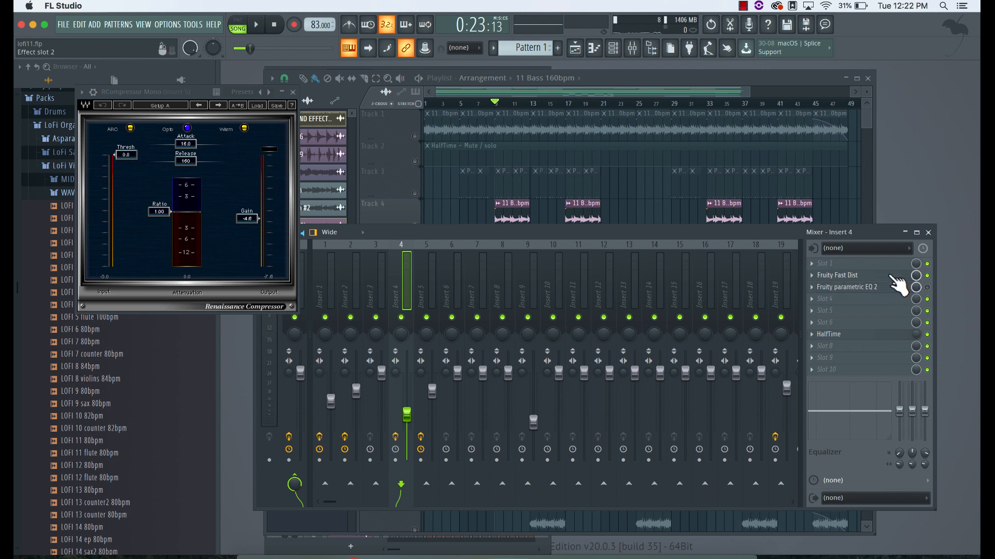
key(space)
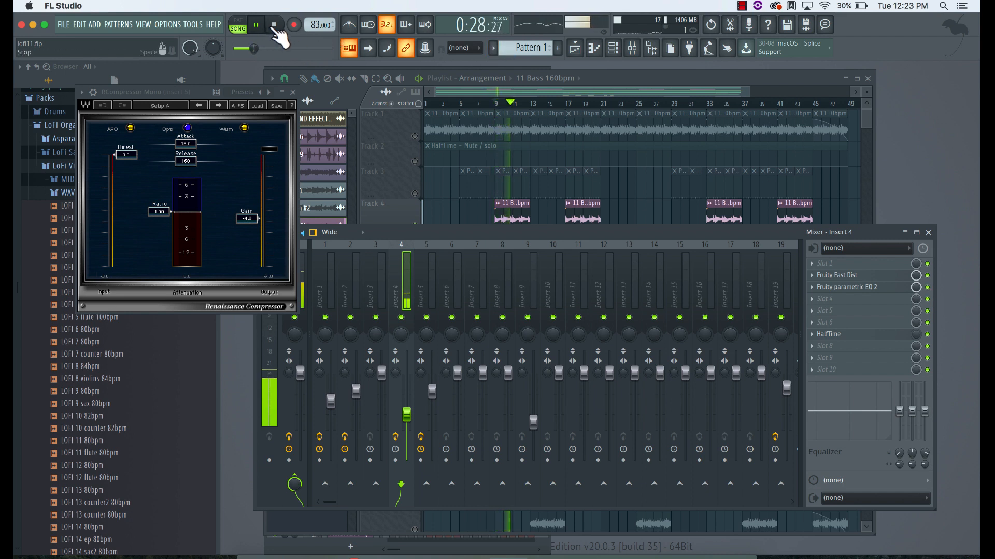
click(275, 26)
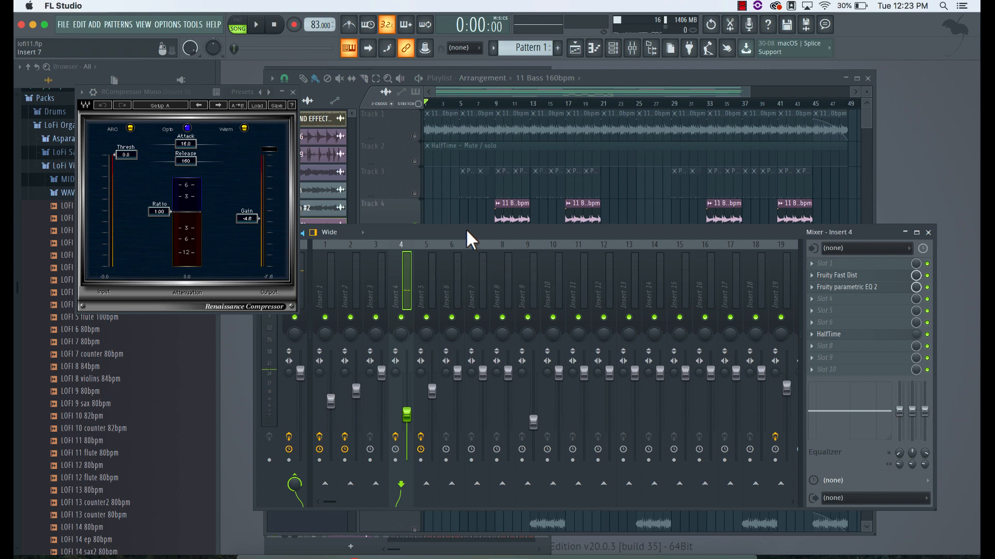
Move the mixer window aside and unsolo Track 4 in the playlist so all tracks are active.
drag(466, 231, 501, 219)
click(477, 87)
right_click(414, 225)
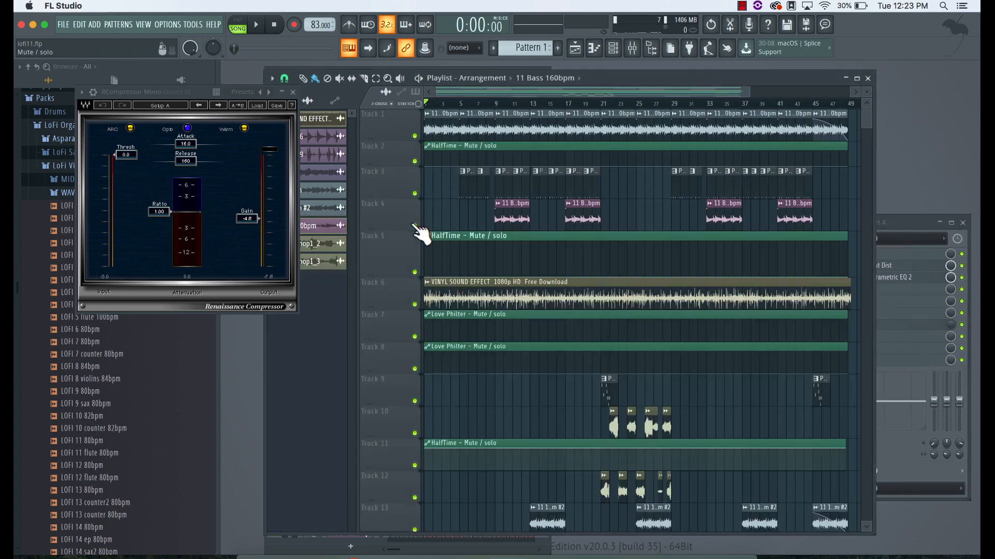
Move the song position to about bar 13 and open the settings of the first 11 160bpm #2 clip on Track 13.
scroll(504, 318, down, 3)
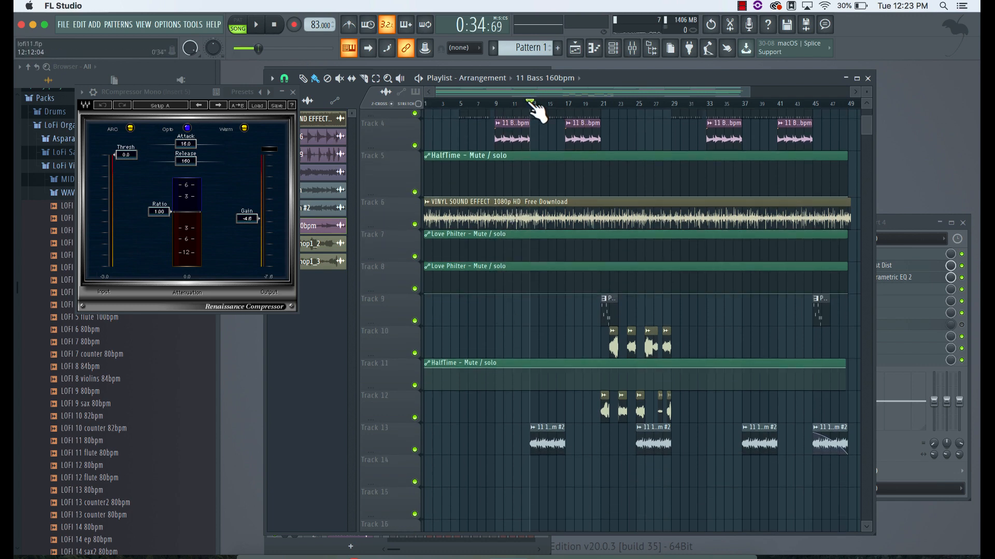
scroll(621, 375, up, 2)
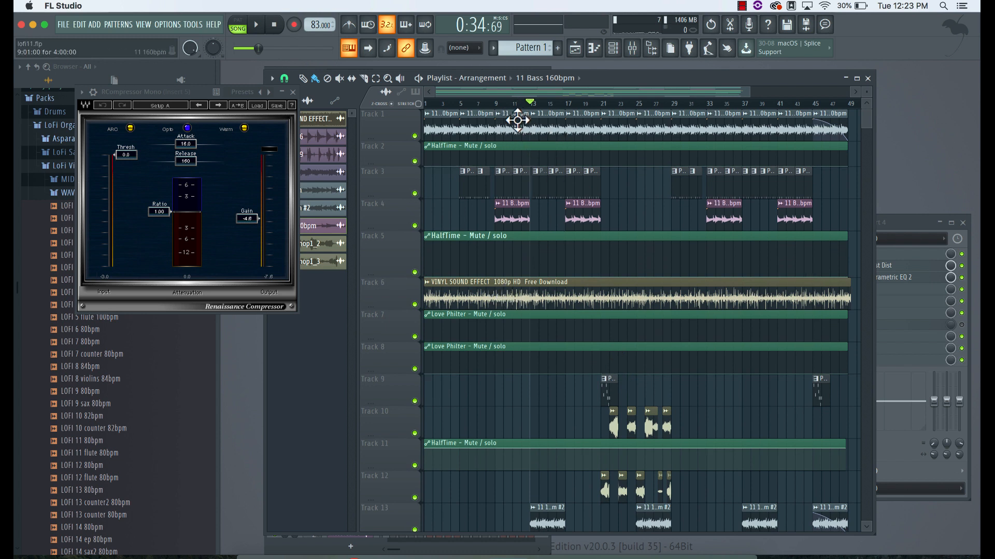
double_click(546, 517)
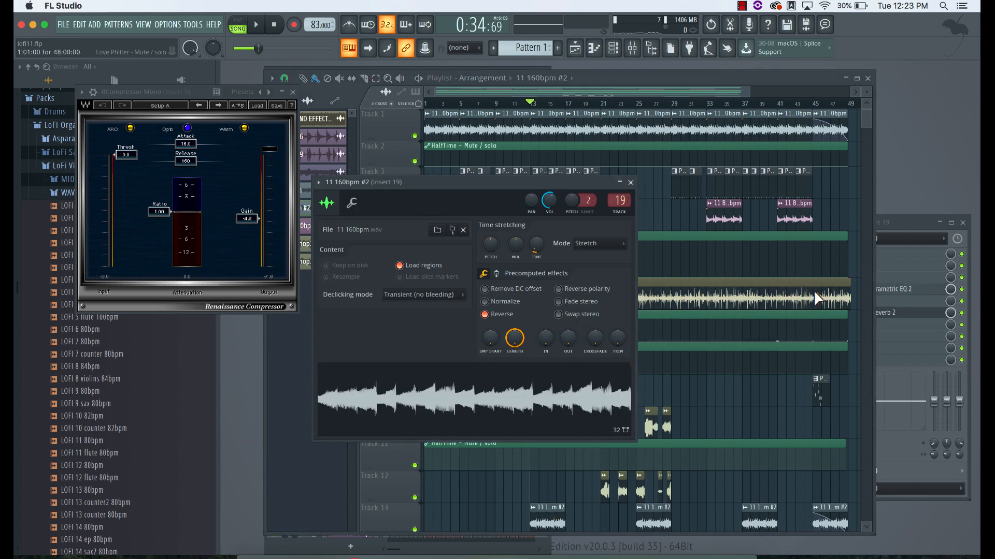
Examine the Fruity parametric EQ 2 curve and the Fruity Reeverb 2 settings on the clip's mixer track, Insert 19.
click(898, 219)
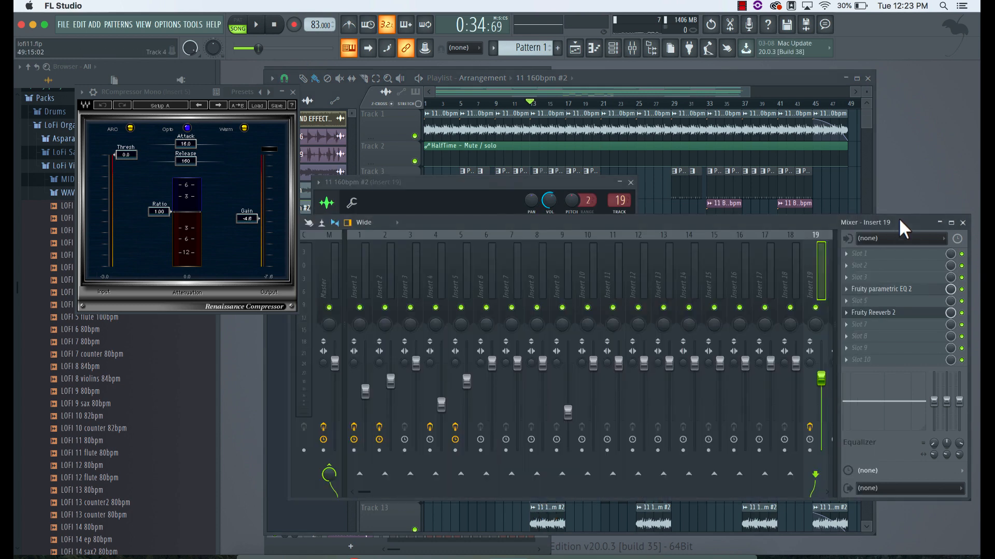
click(916, 293)
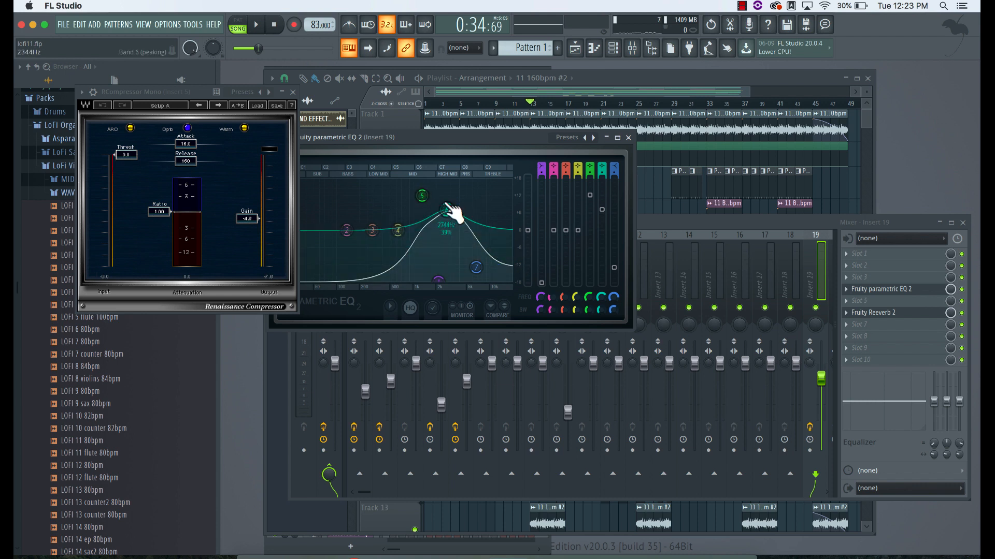
drag(435, 147, 484, 154)
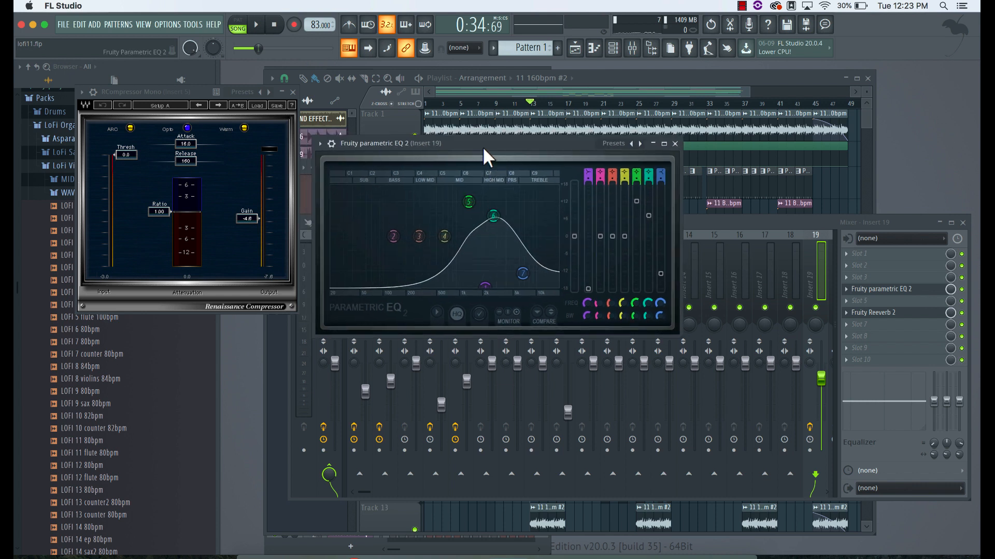
click(884, 313)
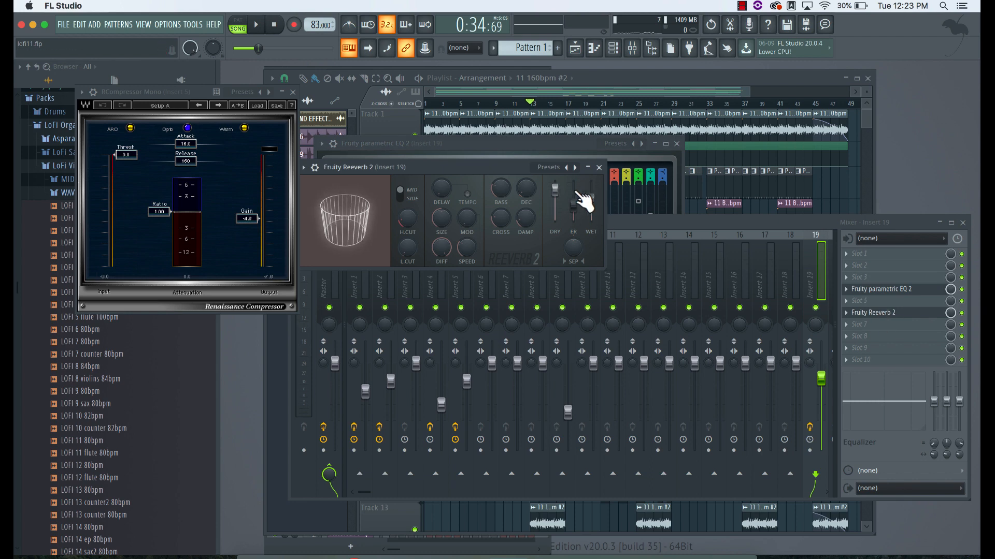
click(595, 160)
Play the song from just before bar 13 through the first 11 160bpm #2 clip, and stop.
click(558, 92)
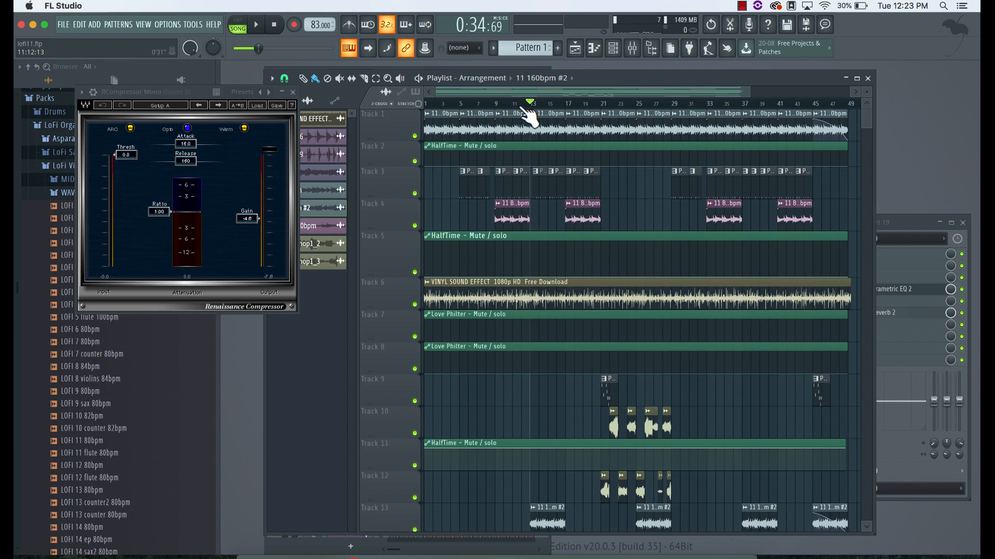
scroll(569, 387, down, 3)
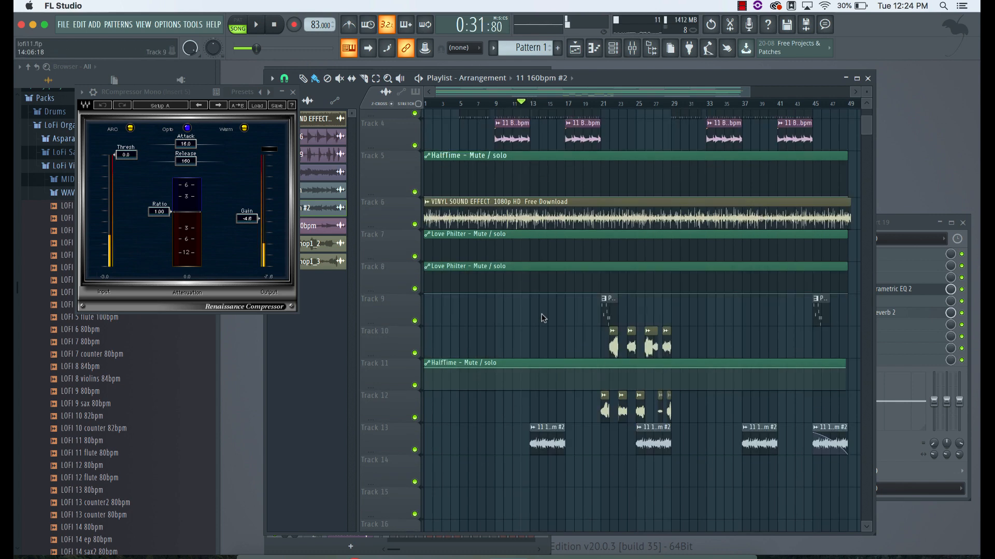
key(space)
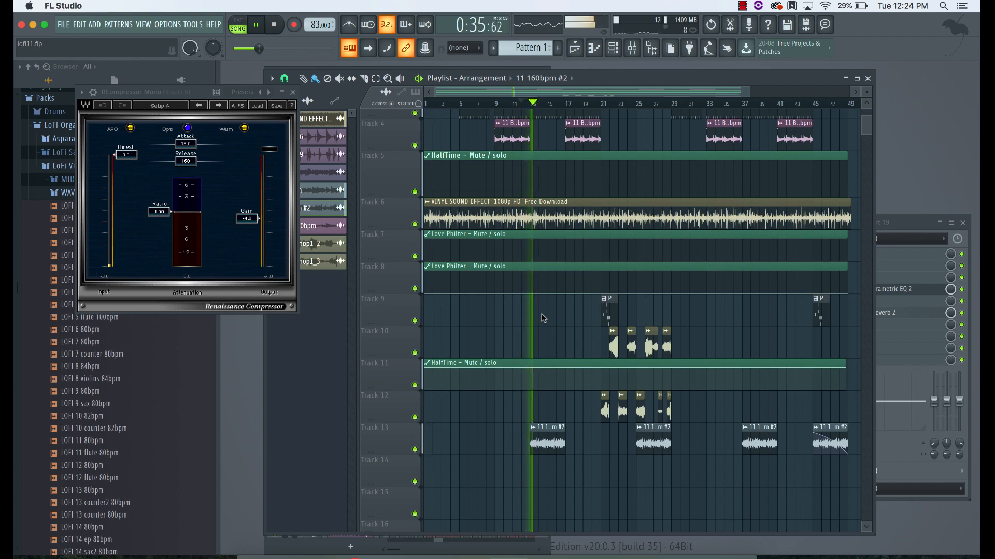
scroll(543, 318, up, 1)
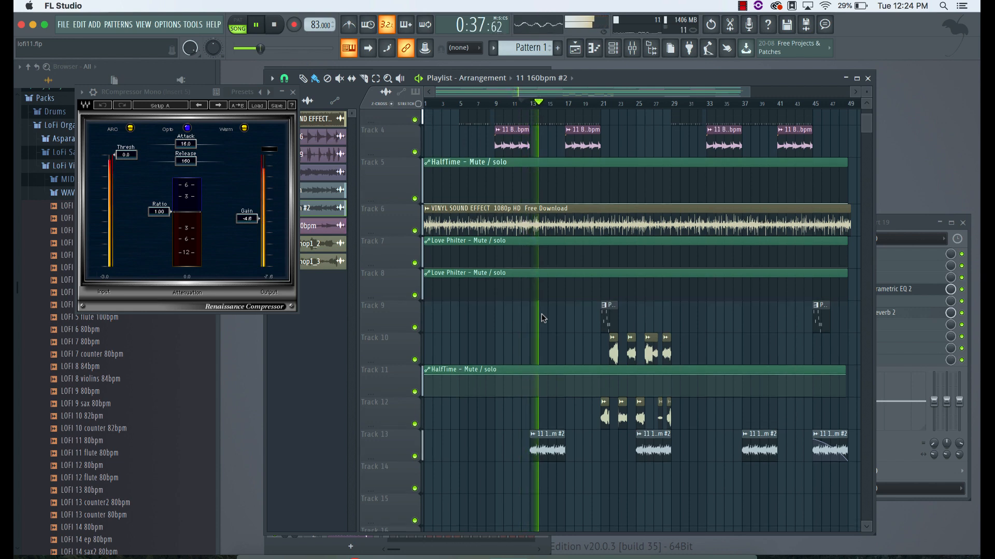
scroll(543, 318, up, 3)
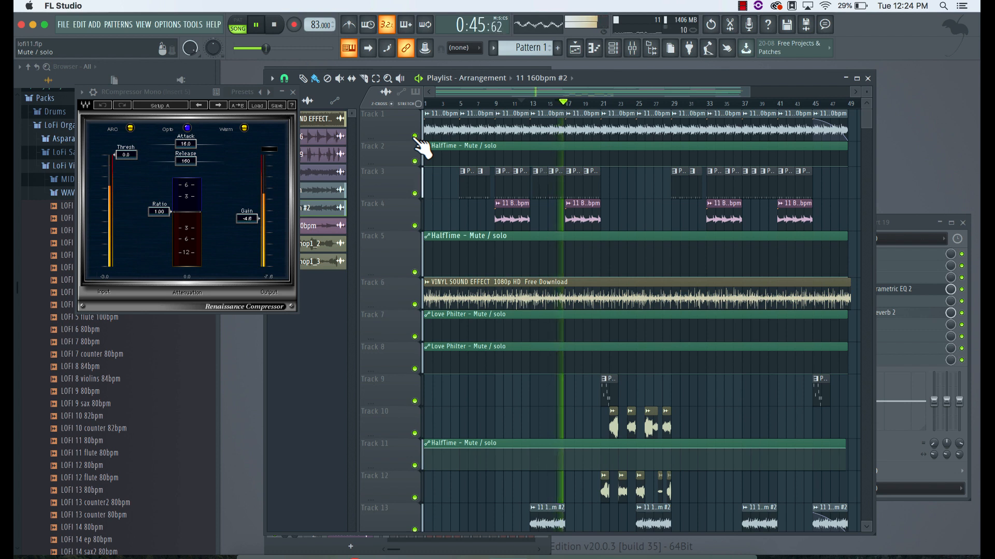
click(276, 29)
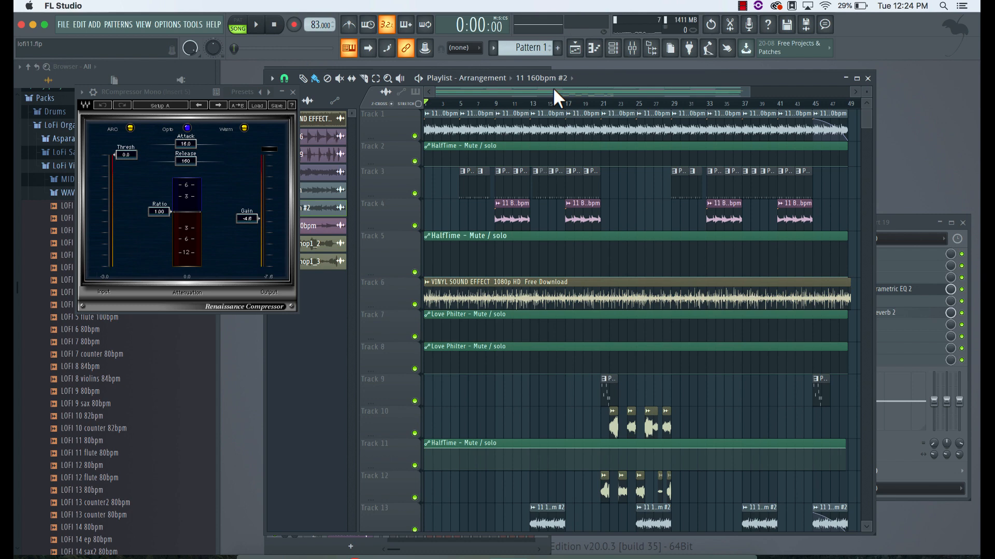
Fit slightly more of the timeline in the playlist and examine how the clips are arranged across all tracks.
mouse_move(750, 86)
mouse_down()
mouse_move(798, 91)
mouse_move(759, 94)
mouse_up()
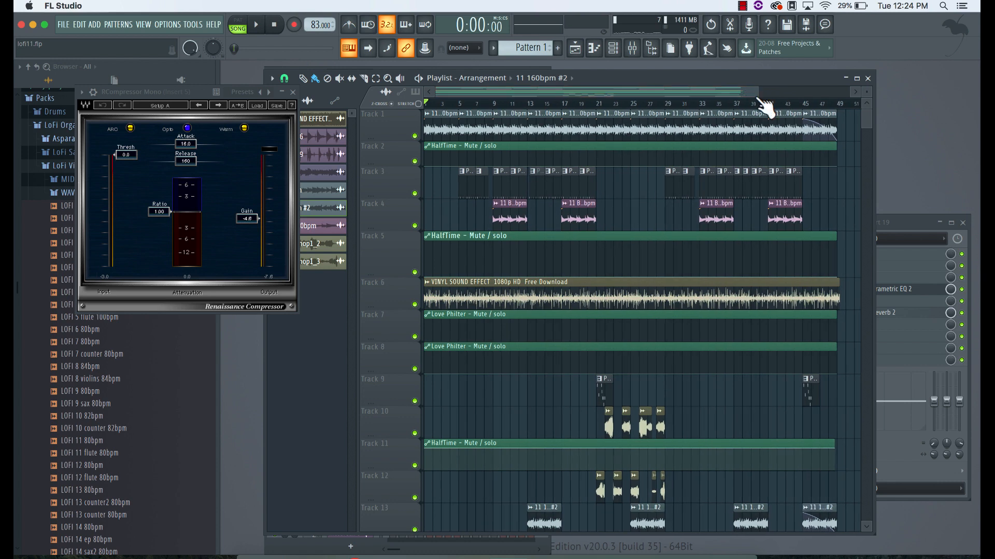
scroll(695, 331, down, 3)
scroll(695, 337, up, 3)
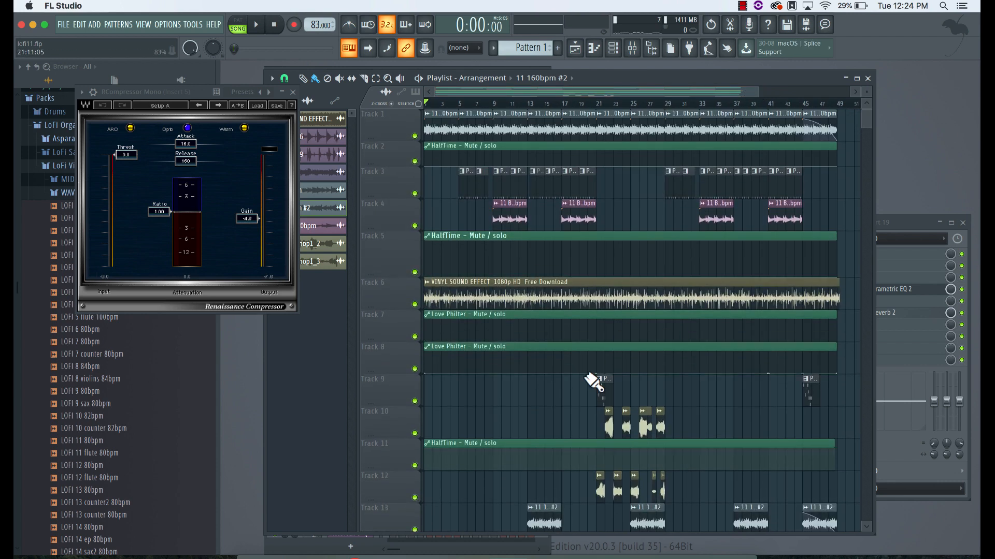
scroll(582, 438, down, 4)
scroll(582, 437, up, 3)
scroll(580, 439, up, 1)
scroll(580, 440, down, 3)
scroll(581, 440, up, 3)
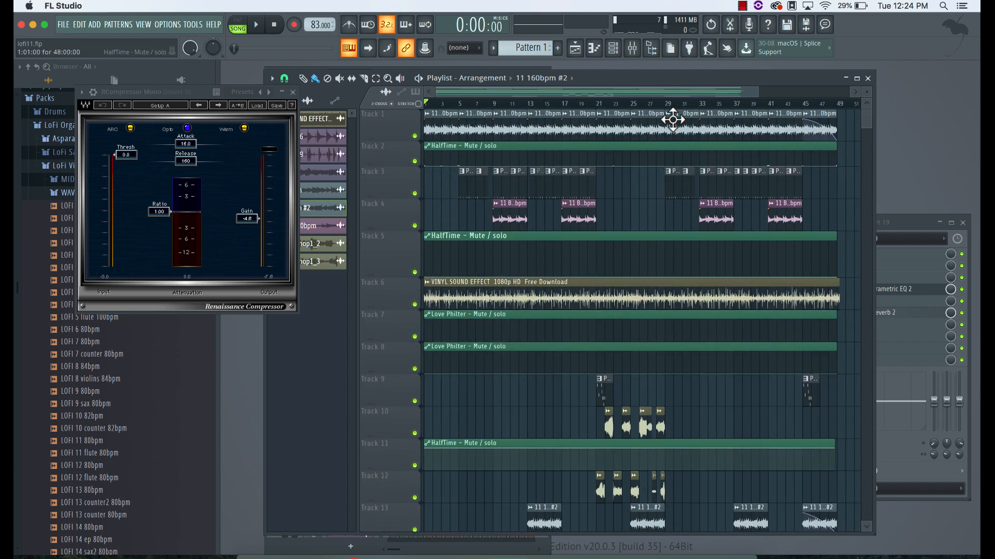
Close the RCompressor Mono window and preview LOFI 13 80bpm and LOFI 13 counter2 80bpm from the LoFi Vibez Sample Pack's WAV folder.
click(292, 91)
click(292, 93)
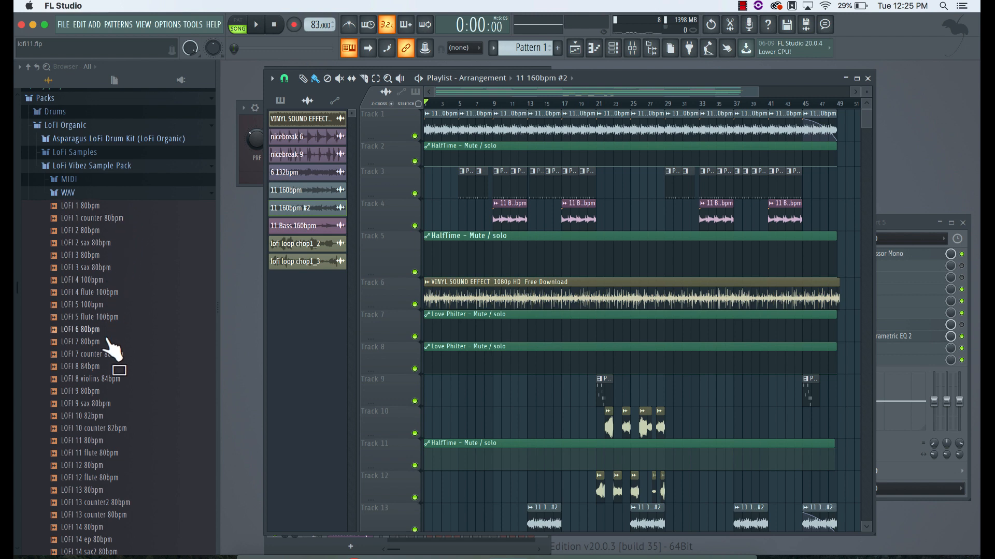
scroll(111, 366, down, 5)
scroll(111, 366, down, 6)
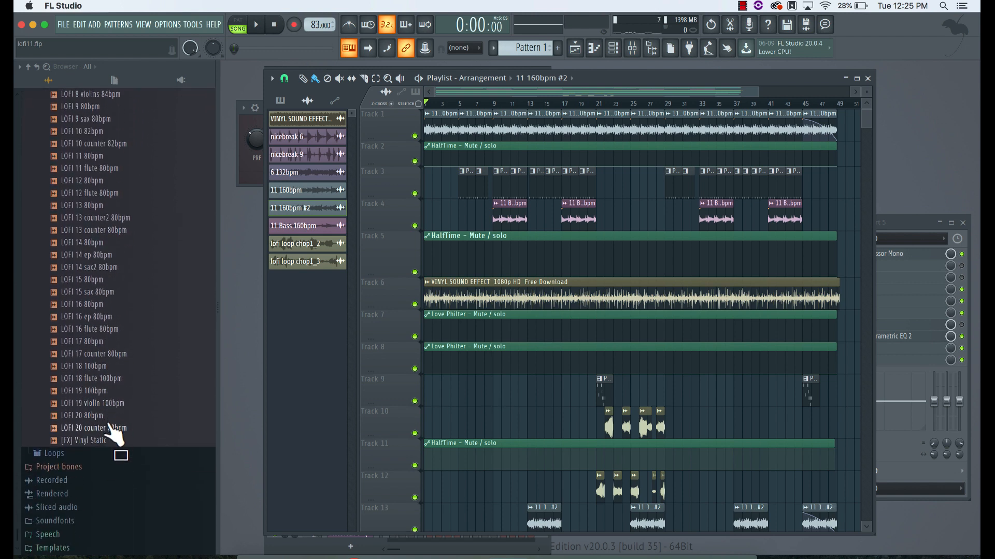
scroll(115, 435, up, 5)
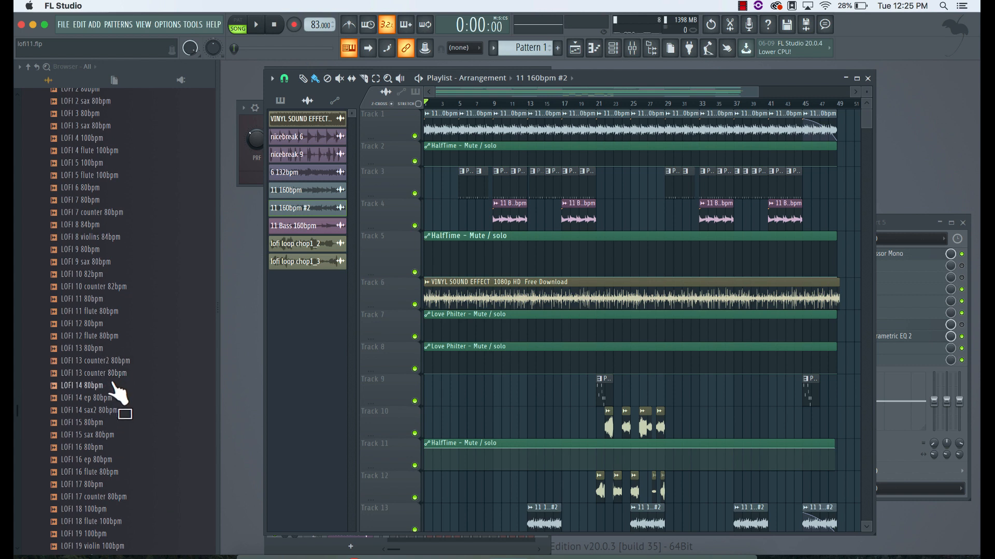
click(103, 356)
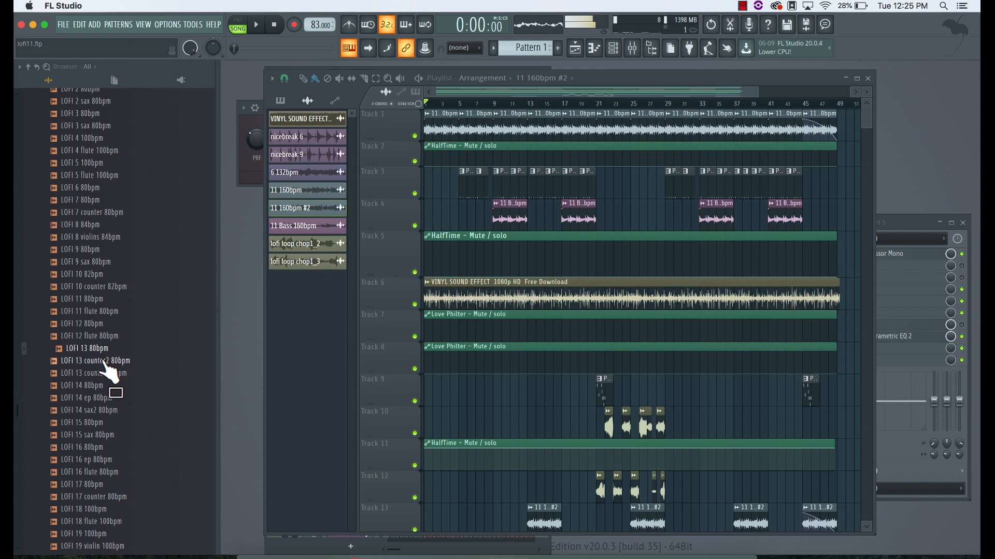
click(105, 361)
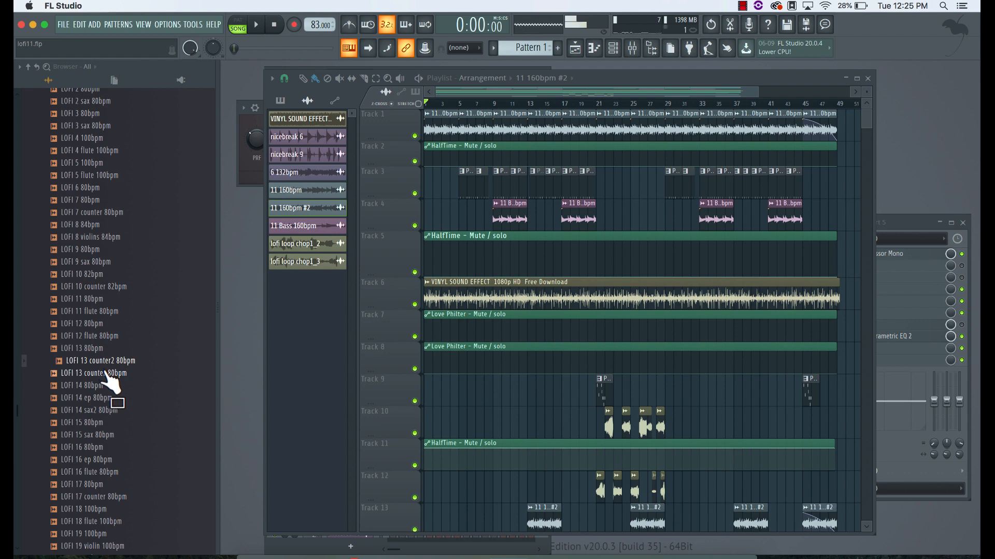